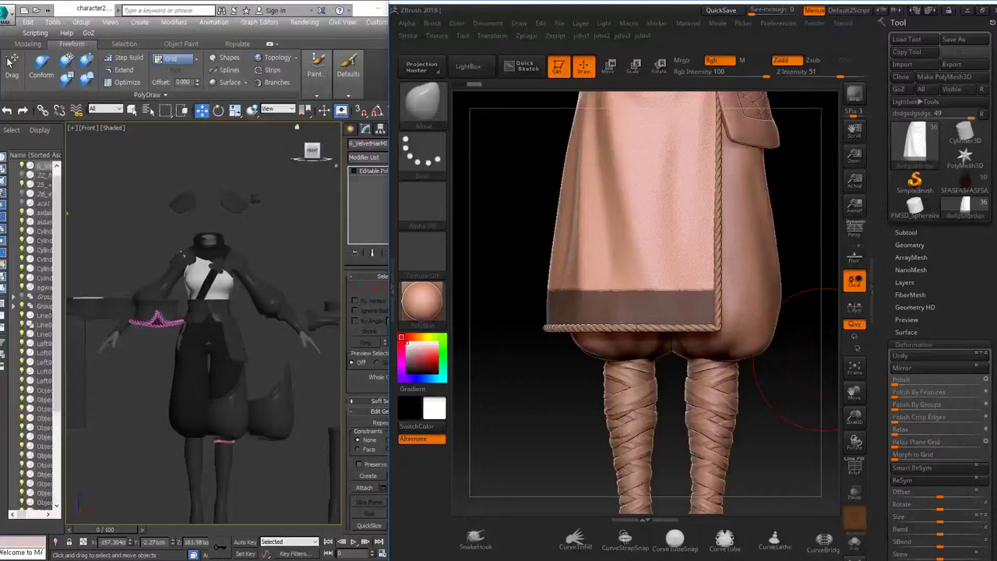
Step: Extract the masked skirt-hem band and accept it as the new Extract0 subtool
{"action": "key", "text": "ctrl+s"}
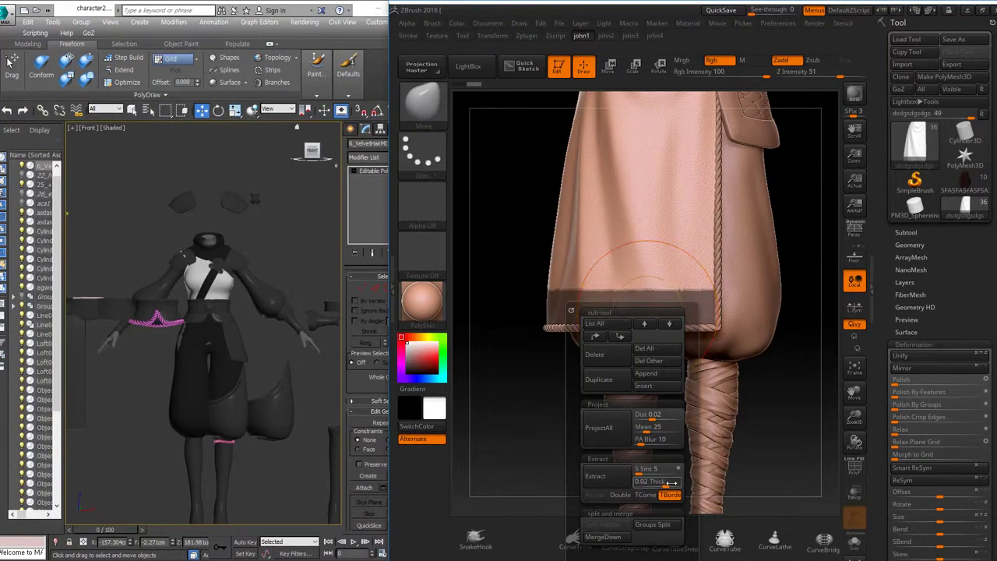
{"action": "left_click", "coordinate": [613, 476]}
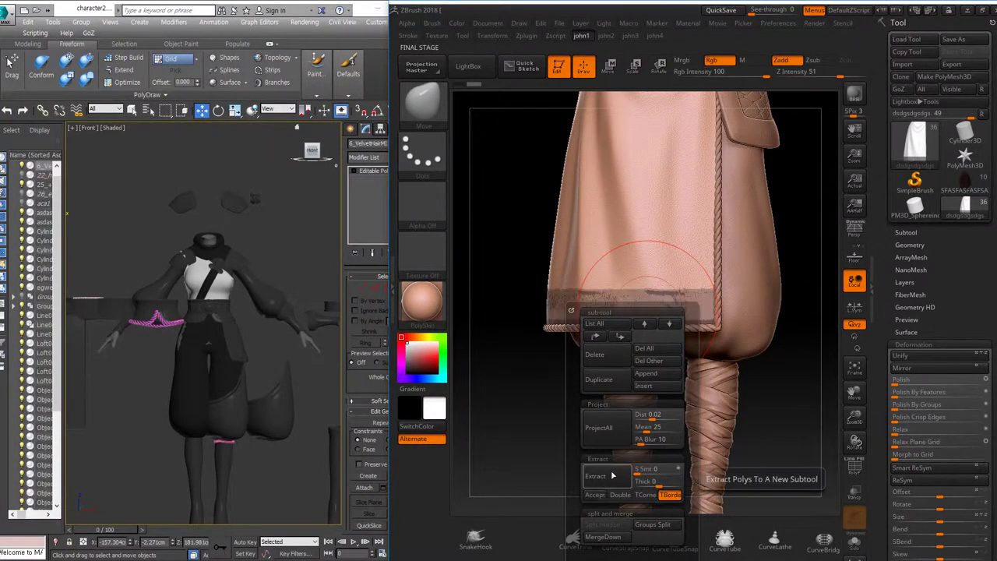
{"action": "left_click", "coordinate": [594, 495]}
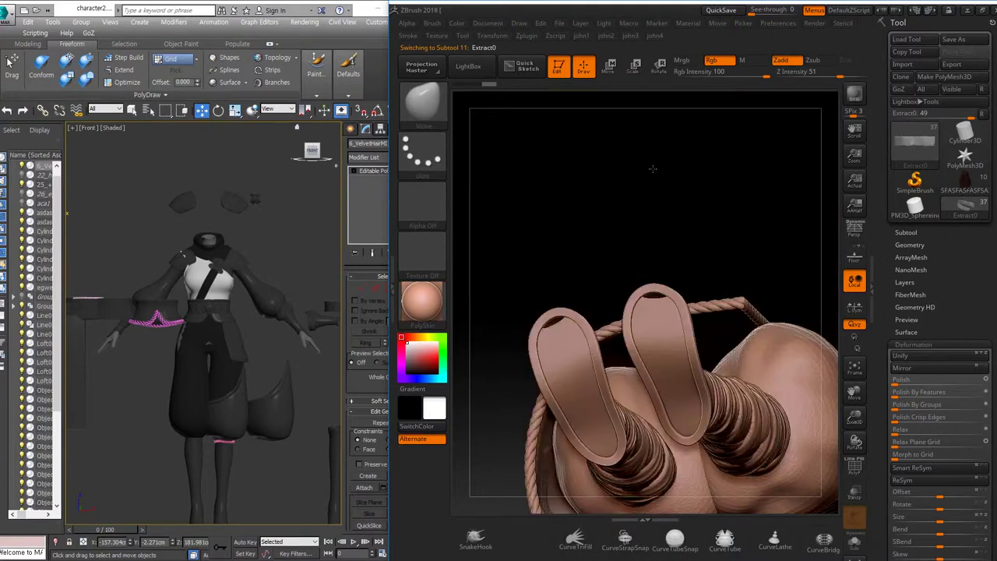
{"action": "mouse_move", "coordinate": [646, 167]}
{"action": "left_mouse_down"}
{"action": "mouse_move", "coordinate": [598, 208]}
{"action": "mouse_move", "coordinate": [581, 314]}
{"action": "left_mouse_up"}
Step: Pull the Extract0 strip away from the skirt to separate it
{"action": "key", "text": "w"}
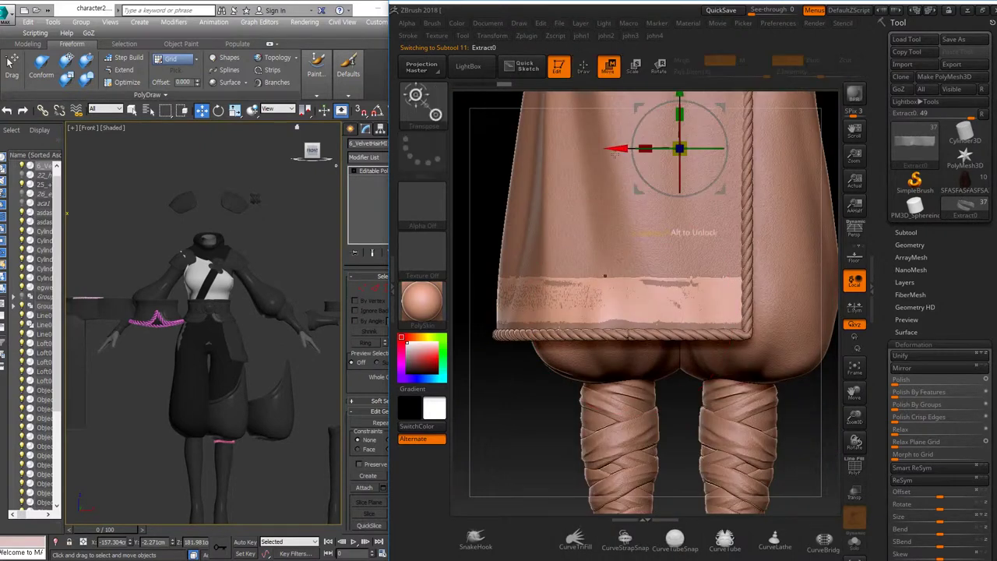
{"action": "mouse_move", "coordinate": [613, 155]}
{"action": "left_mouse_down"}
{"action": "mouse_move", "coordinate": [637, 332]}
{"action": "mouse_move", "coordinate": [666, 362]}
{"action": "left_mouse_up"}
{"action": "key", "text": "q"}
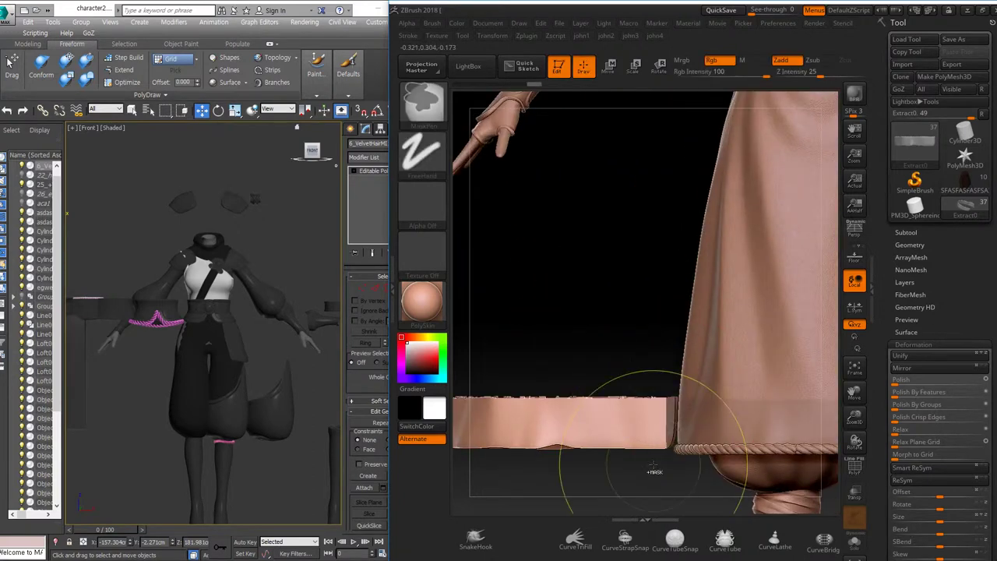
{"action": "scroll", "coordinate": [951, 404], "scroll_direction": "down", "scroll_amount": 5}
Step: Mask part of the strip and move it back onto the skirt's lower edge above the rope trim
{"action": "left_click", "coordinate": [911, 388]}
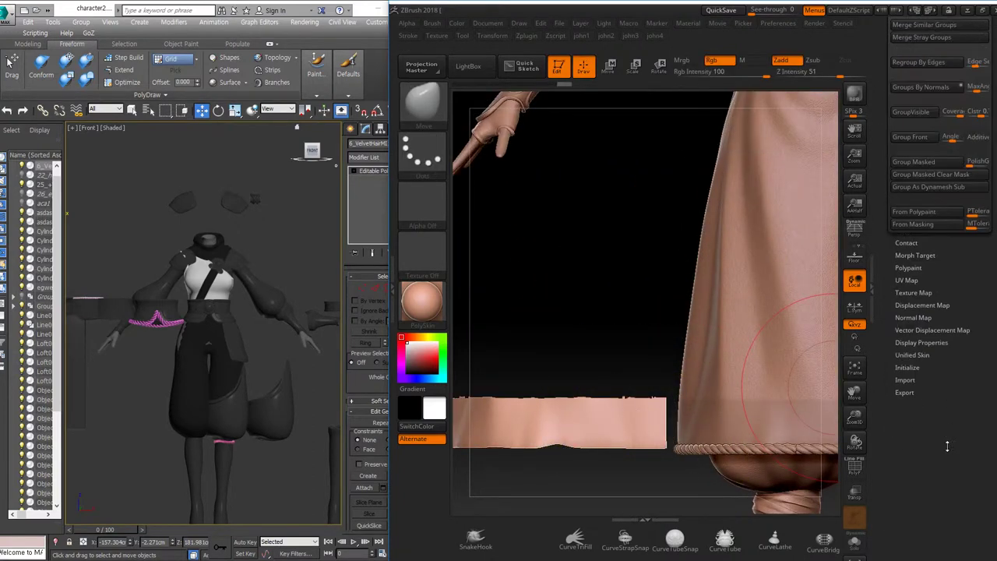
{"action": "key", "text": "space"}
{"action": "left_click_drag", "start_coordinate": [622, 421], "coordinate": [601, 400], "text": "alt"}
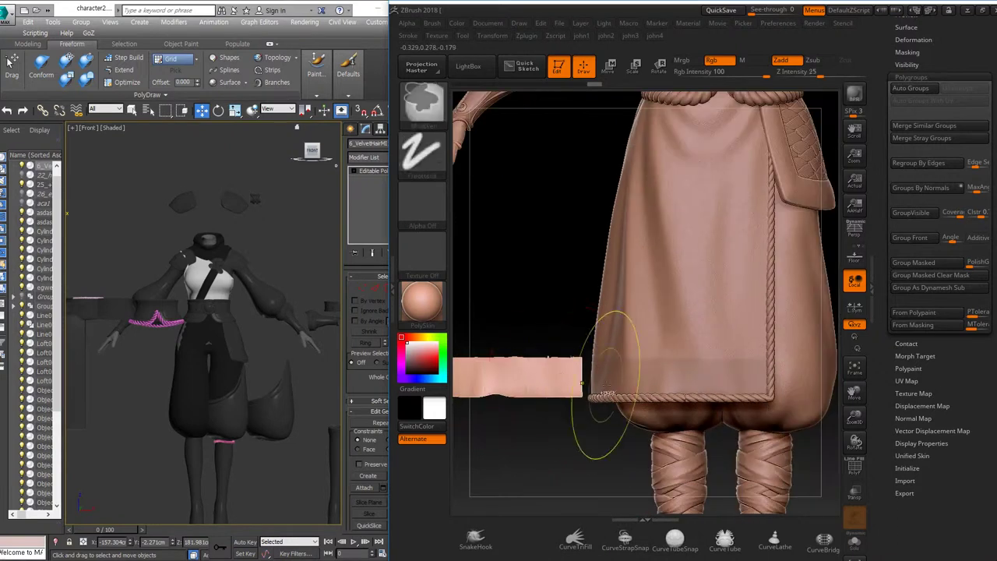
{"action": "key", "text": "w"}
{"action": "left_click_drag", "start_coordinate": [539, 262], "coordinate": [722, 265]}
{"action": "key", "text": "q"}
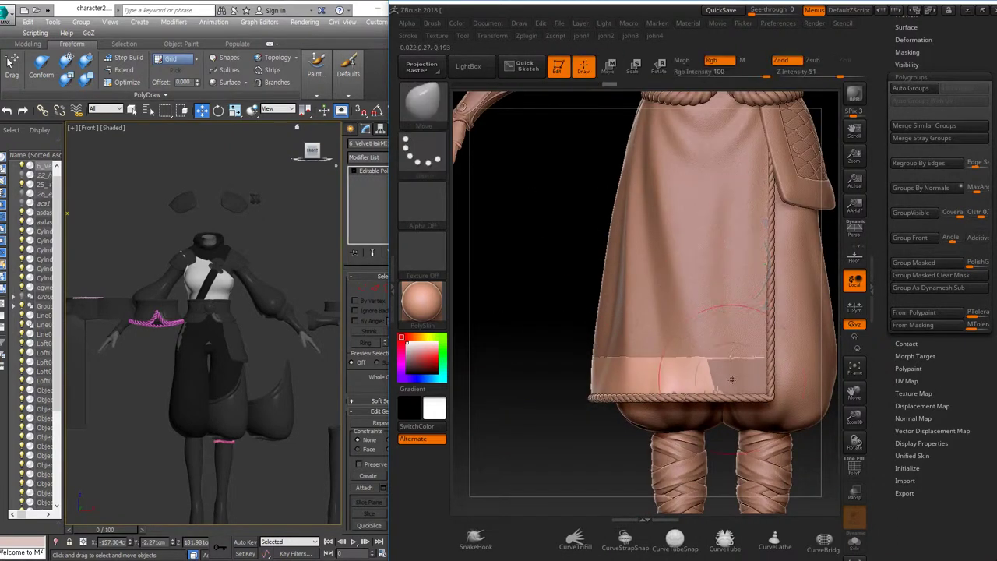
{"action": "mouse_move", "coordinate": [661, 288]}
{"action": "left_mouse_down"}
{"action": "mouse_move", "coordinate": [517, 359]}
{"action": "mouse_move", "coordinate": [527, 398]}
{"action": "mouse_move", "coordinate": [712, 401]}
{"action": "left_mouse_up"}
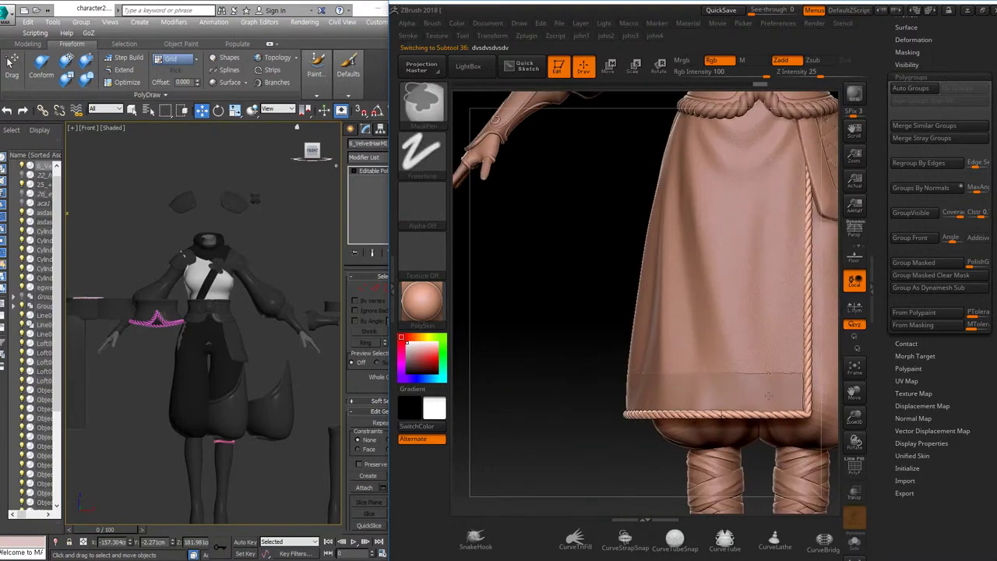
{"action": "left_click", "coordinate": [711, 401], "text": "alt"}
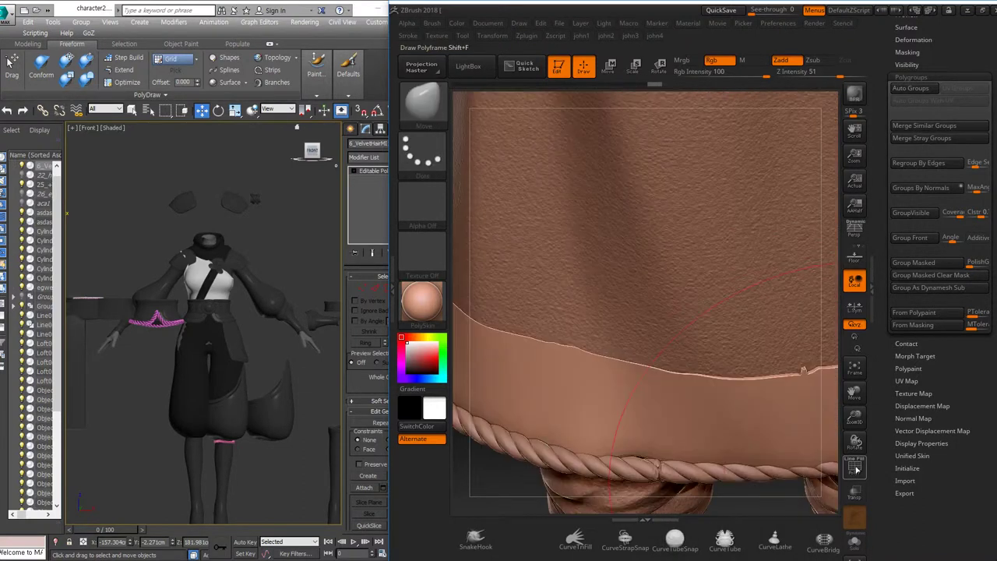
Step: Make the other subtools transparent and run Fix Mesh on the hem band
{"action": "left_click", "coordinate": [855, 493]}
{"action": "left_click_drag", "start_coordinate": [781, 435], "coordinate": [684, 394]}
{"action": "key", "text": "space"}
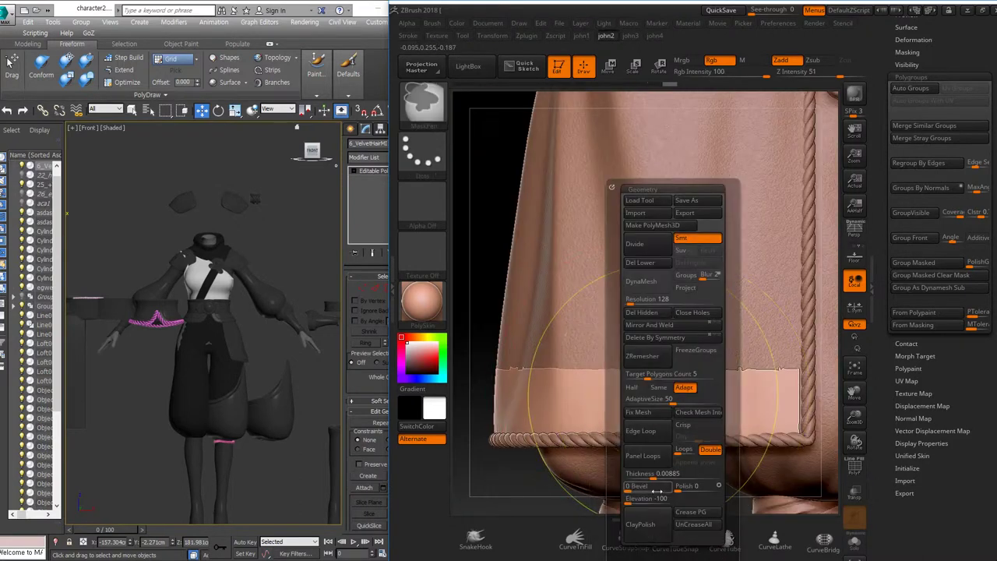
{"action": "left_click_drag", "start_coordinate": [647, 525], "coordinate": [709, 409]}
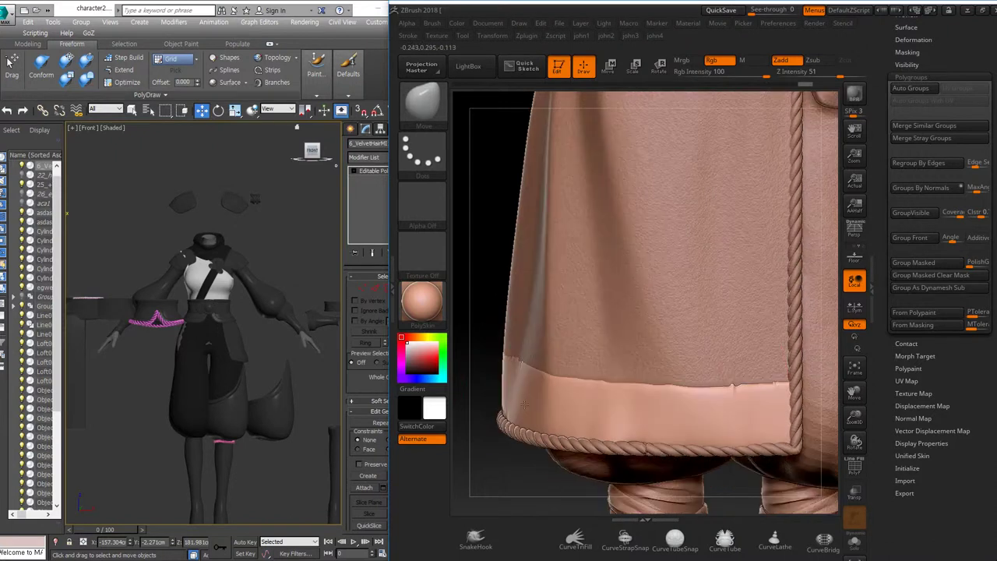
{"action": "left_click_drag", "start_coordinate": [723, 399], "coordinate": [639, 383]}
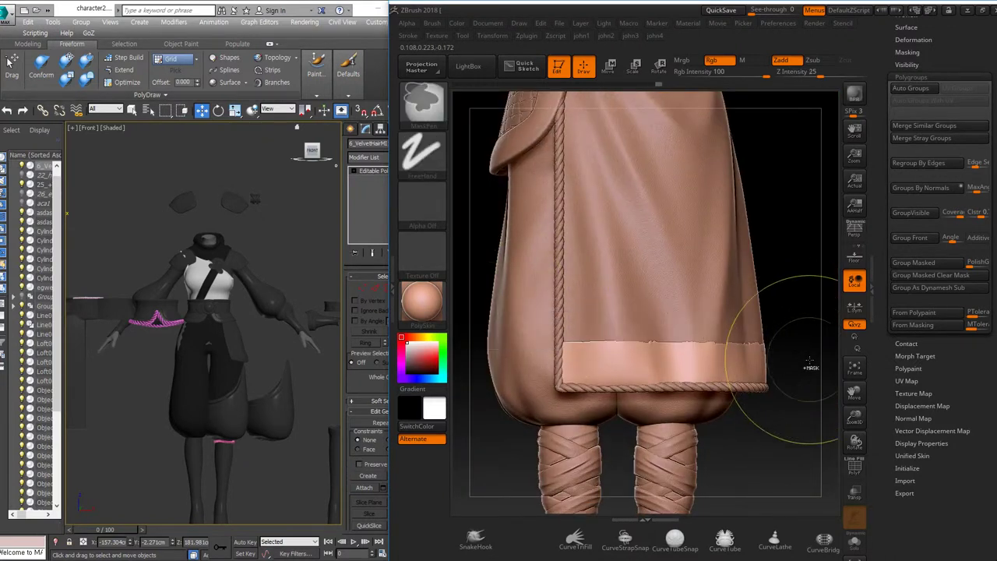
{"action": "left_click_drag", "start_coordinate": [811, 358], "coordinate": [457, 260], "text": "ctrl"}
{"action": "key", "text": "2"}
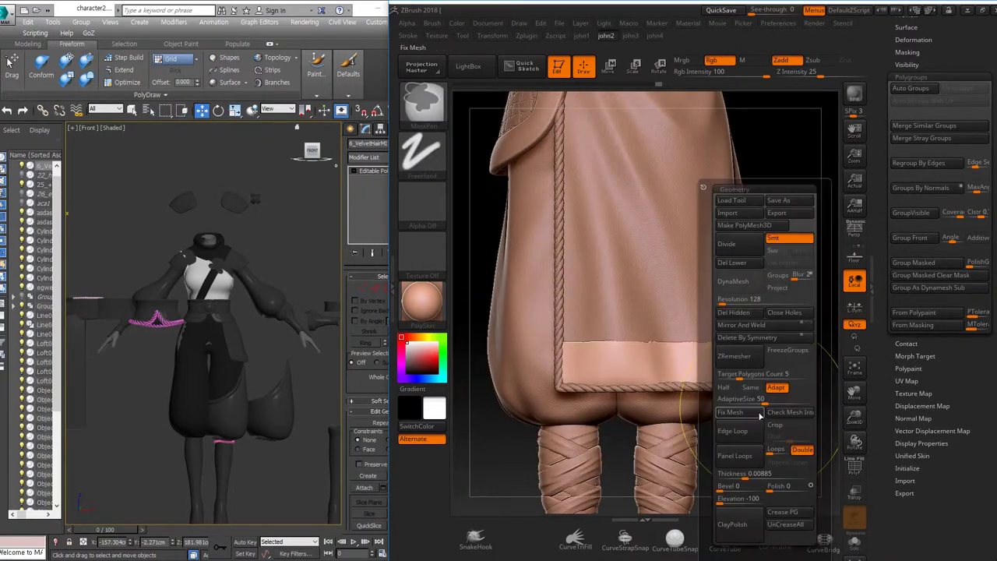
{"action": "left_click", "coordinate": [748, 280]}
{"action": "left_click", "coordinate": [663, 305]}
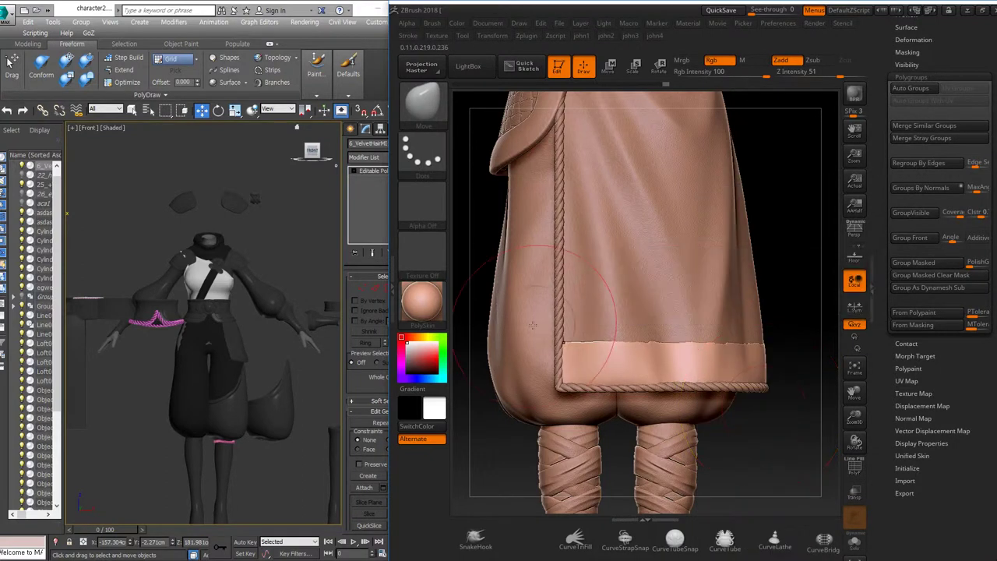
Step: Hide the unwanted lower part of the hem and delete the hidden geometry
{"action": "left_click_drag", "start_coordinate": [795, 423], "coordinate": [535, 345], "text": "ctrl+shift"}
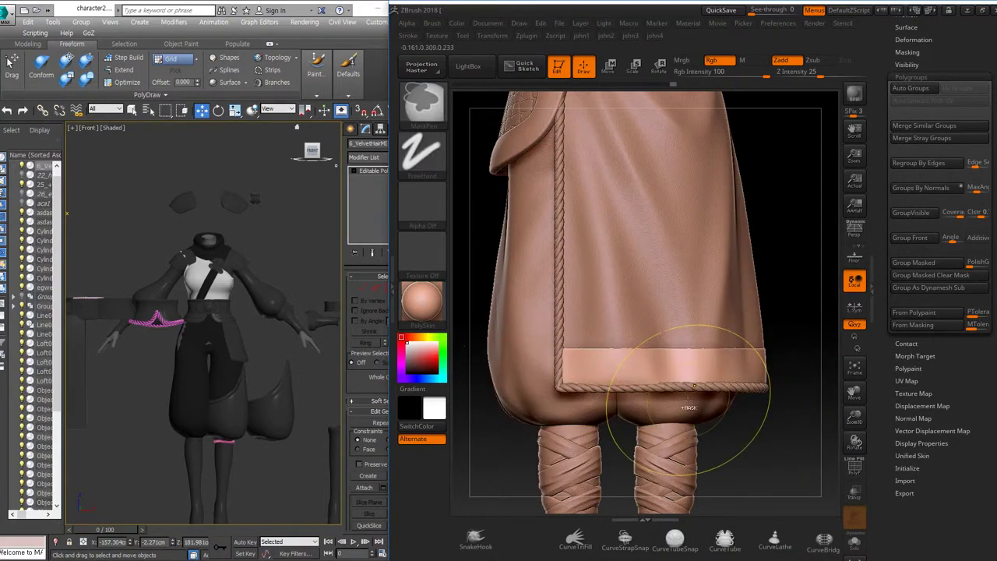
{"action": "key", "text": "2"}
{"action": "left_click", "coordinate": [649, 314]}
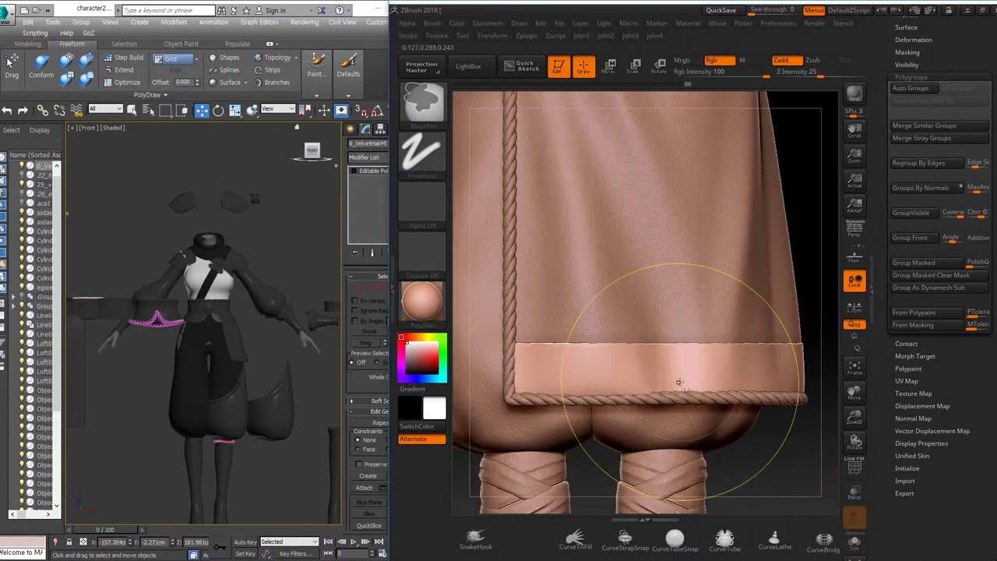
{"action": "key", "text": "2"}
{"action": "left_click_drag", "start_coordinate": [811, 467], "coordinate": [802, 347]}
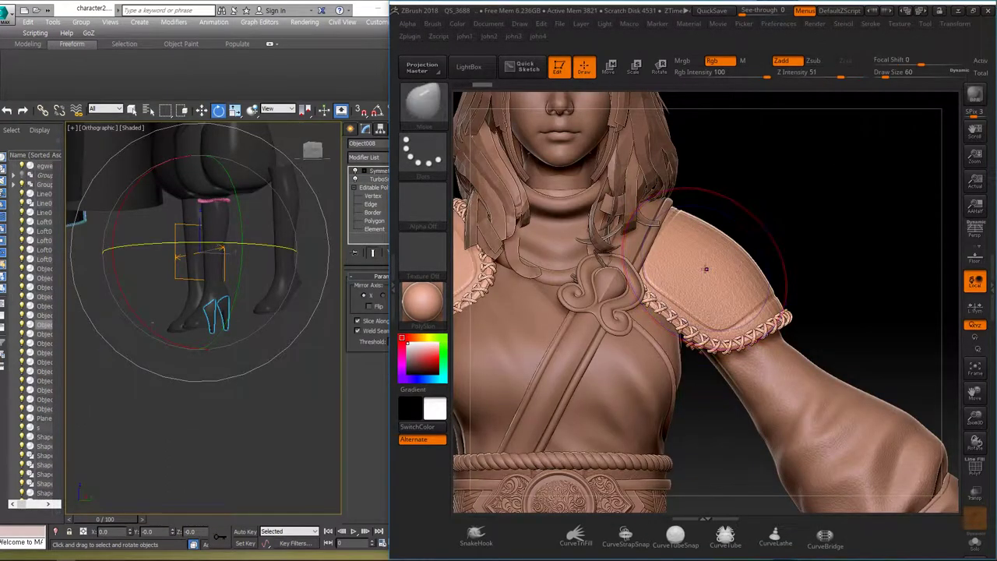
Step: Duplicate the shoulder pad subtool, isolate it, and pick a stitch curve brush
{"action": "left_click", "coordinate": [989, 262]}
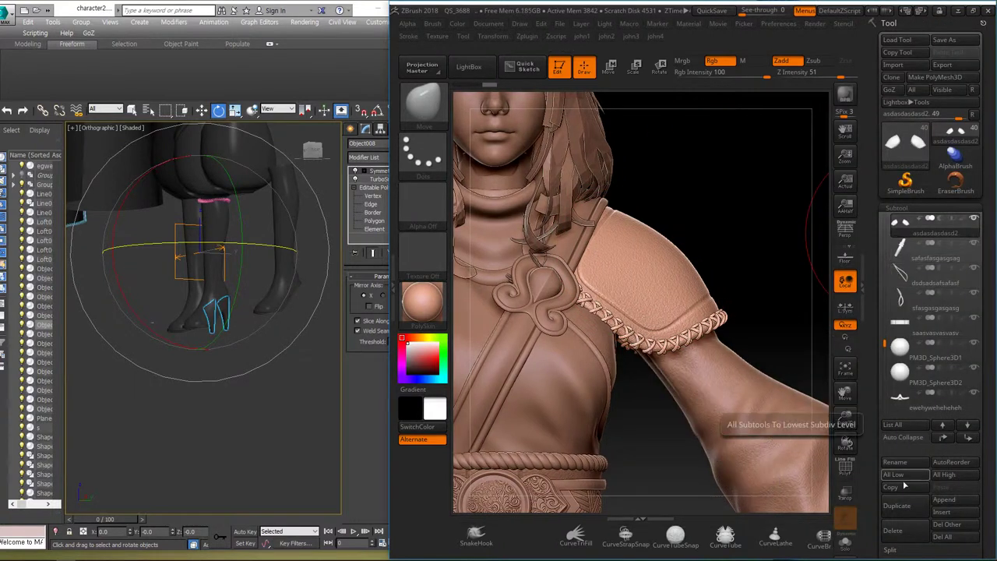
{"action": "left_click", "coordinate": [897, 505]}
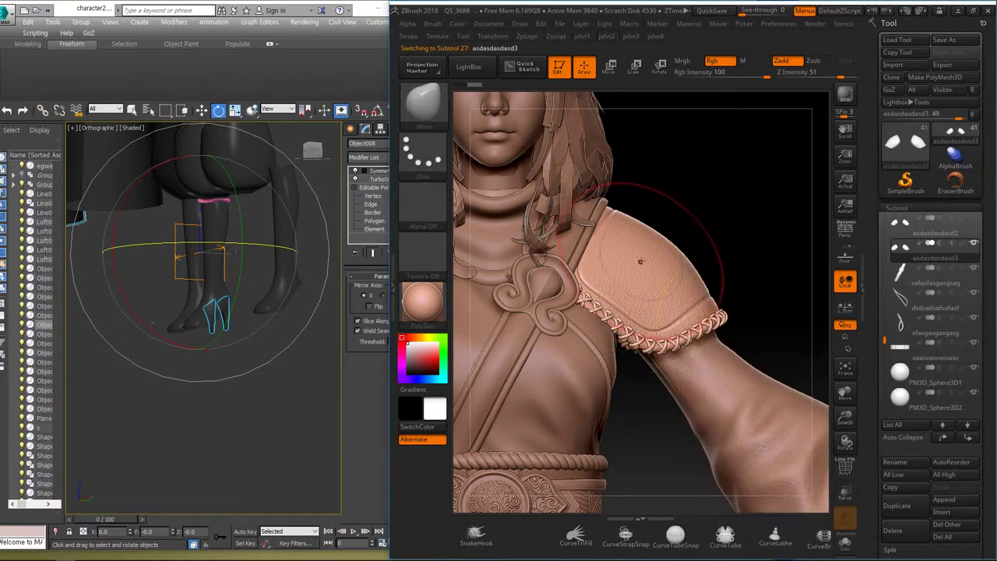
{"action": "left_click", "coordinate": [843, 544]}
{"action": "left_click", "coordinate": [423, 101]}
{"action": "left_click", "coordinate": [621, 296]}
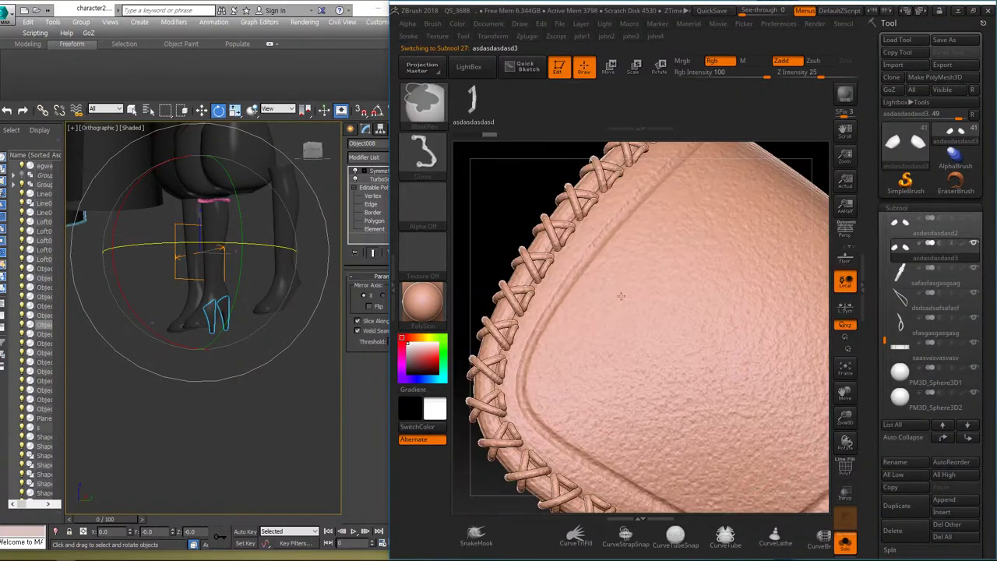
Step: Draw dashed stitch strips along the pad's inner border, rotating to check them
{"action": "right_click_drag", "start_coordinate": [608, 285], "coordinate": [582, 236]}
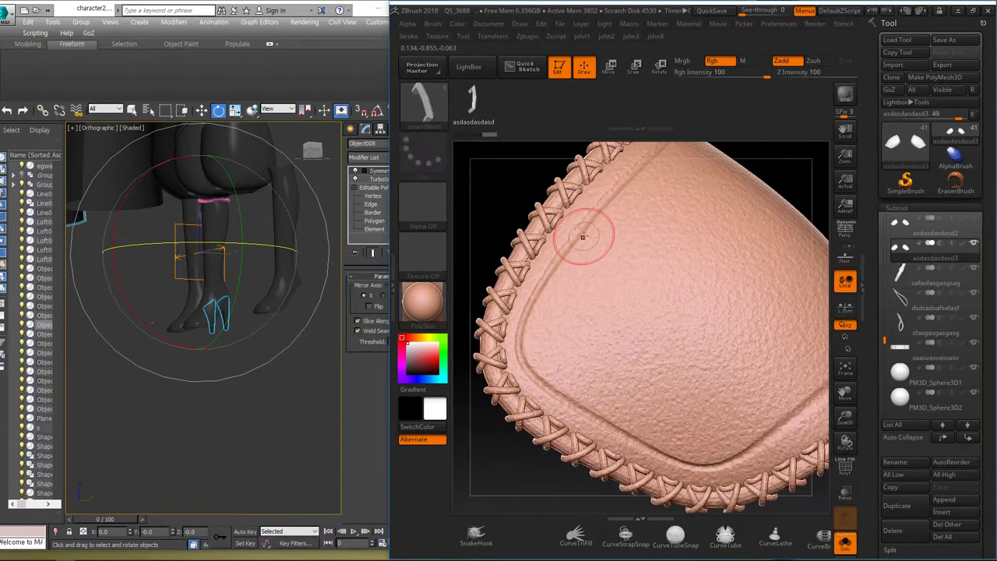
{"action": "left_click_drag", "start_coordinate": [712, 450], "coordinate": [713, 449]}
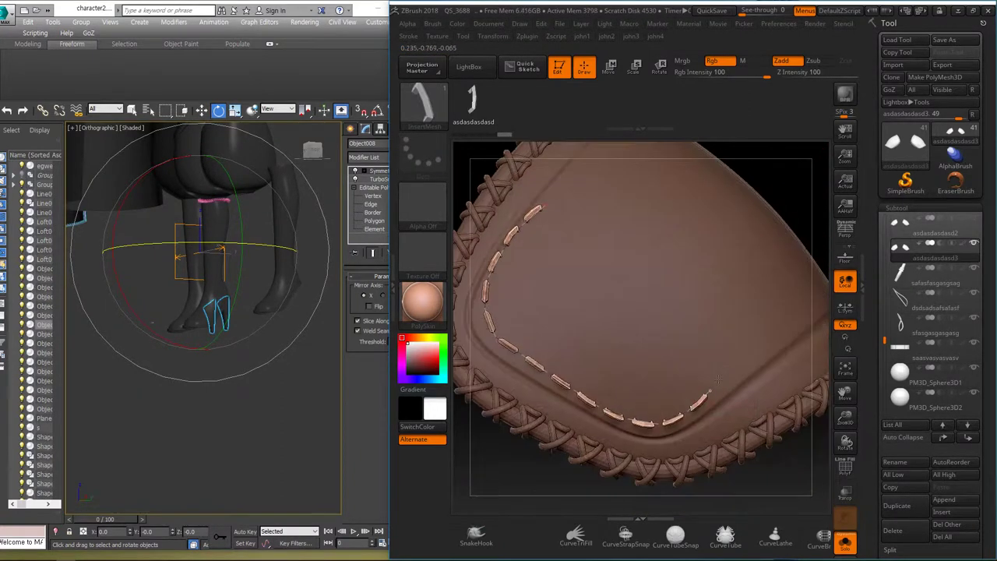
{"action": "right_click_drag", "start_coordinate": [702, 436], "coordinate": [611, 341]}
{"action": "right_click_drag", "start_coordinate": [700, 280], "coordinate": [579, 289]}
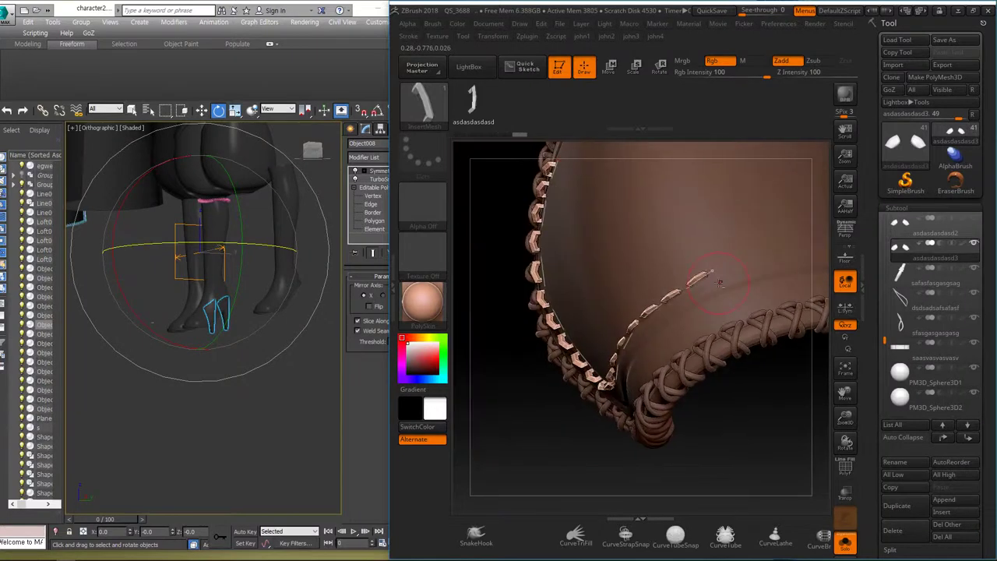
{"action": "right_click_drag", "start_coordinate": [675, 258], "coordinate": [596, 329]}
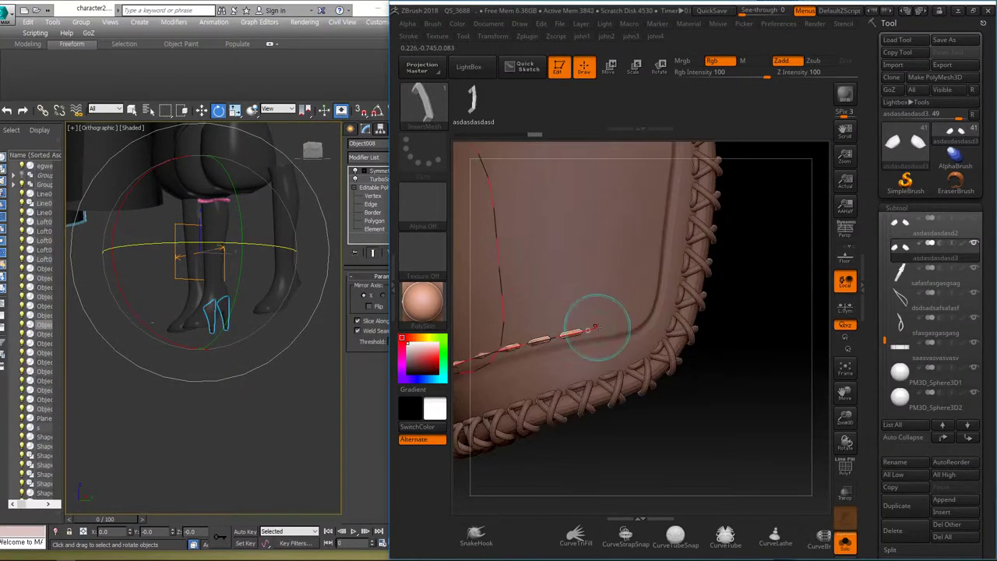
{"action": "right_click_drag", "start_coordinate": [659, 181], "coordinate": [638, 353]}
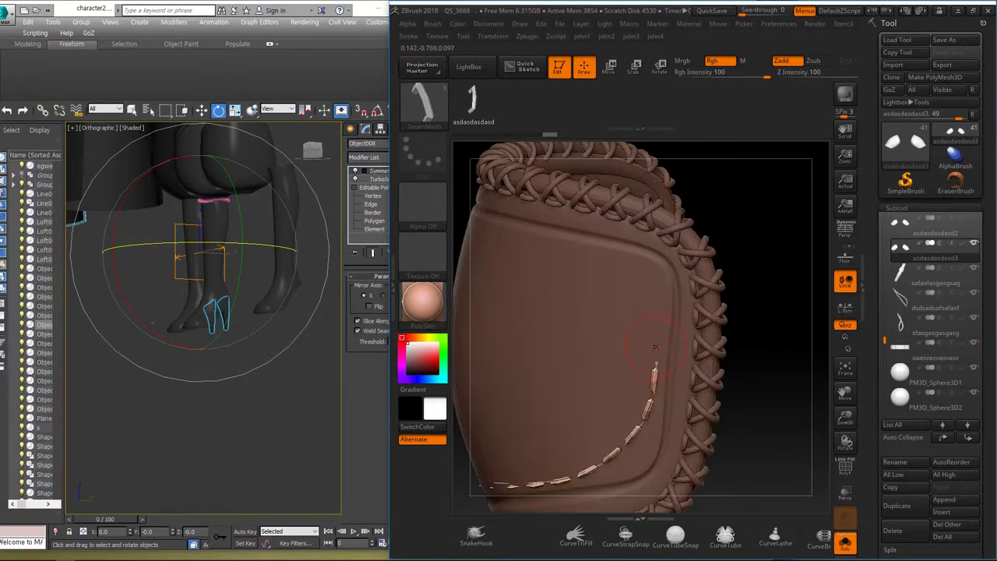
{"action": "mouse_move", "coordinate": [573, 264]}
{"action": "right_mouse_down"}
{"action": "mouse_move", "coordinate": [712, 357]}
{"action": "mouse_move", "coordinate": [769, 310]}
{"action": "right_mouse_up"}
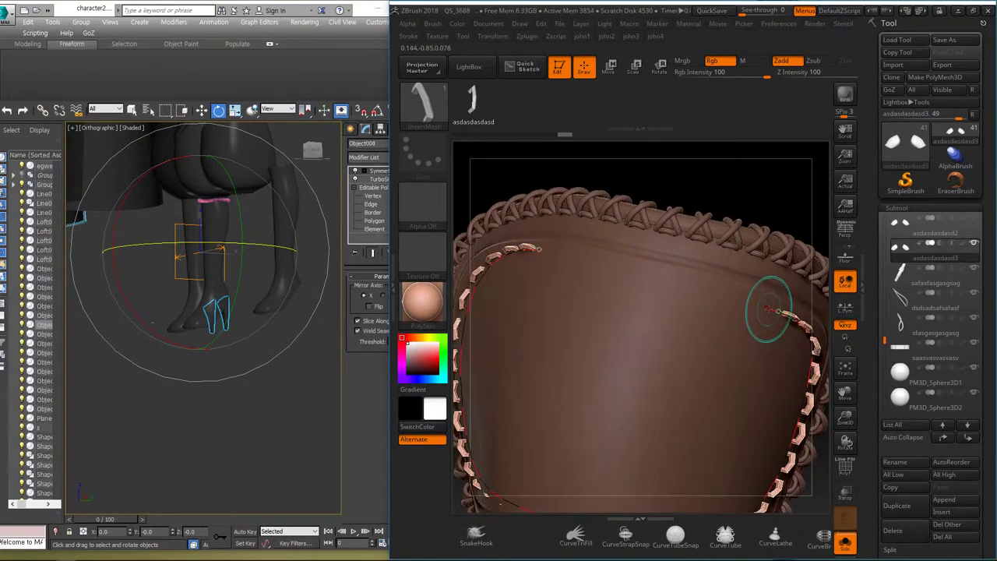
{"action": "right_click_drag", "start_coordinate": [569, 261], "coordinate": [668, 344]}
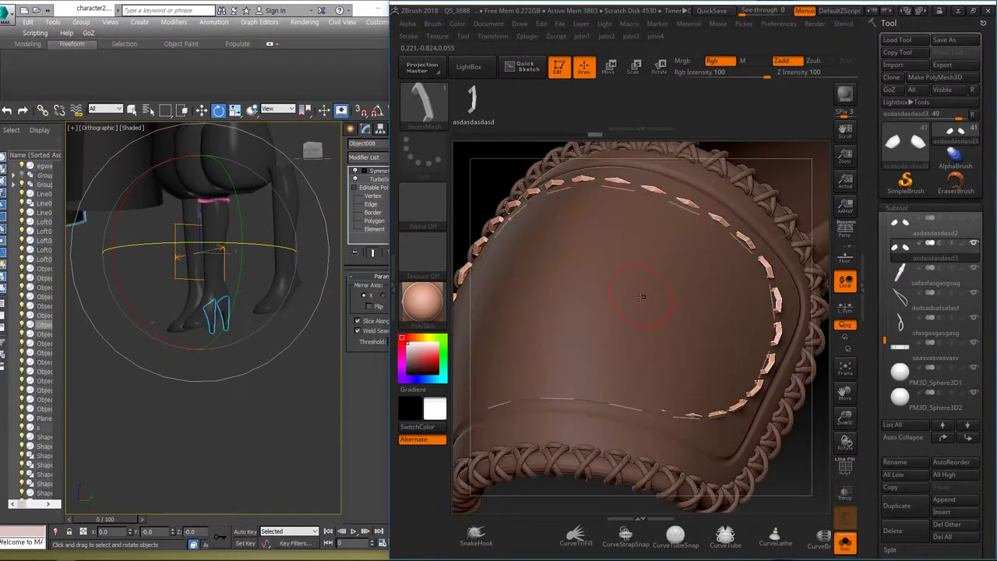
{"action": "right_click_drag", "start_coordinate": [678, 218], "coordinate": [632, 266]}
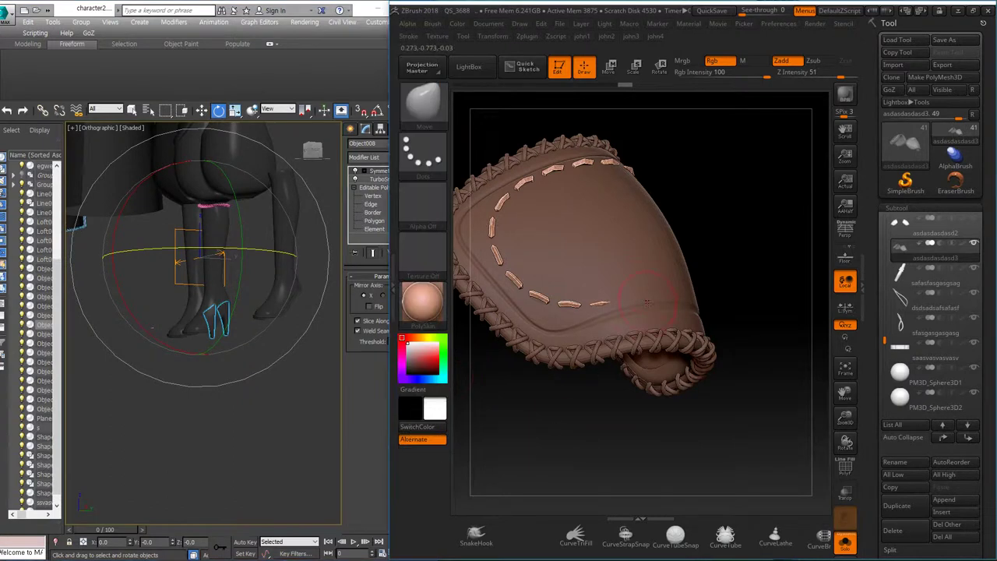
Step: Orbit and zoom around the stitched shoulder pad to inspect the stitch loops from all sides
{"action": "right_click_drag", "start_coordinate": [700, 300], "coordinate": [630, 302]}
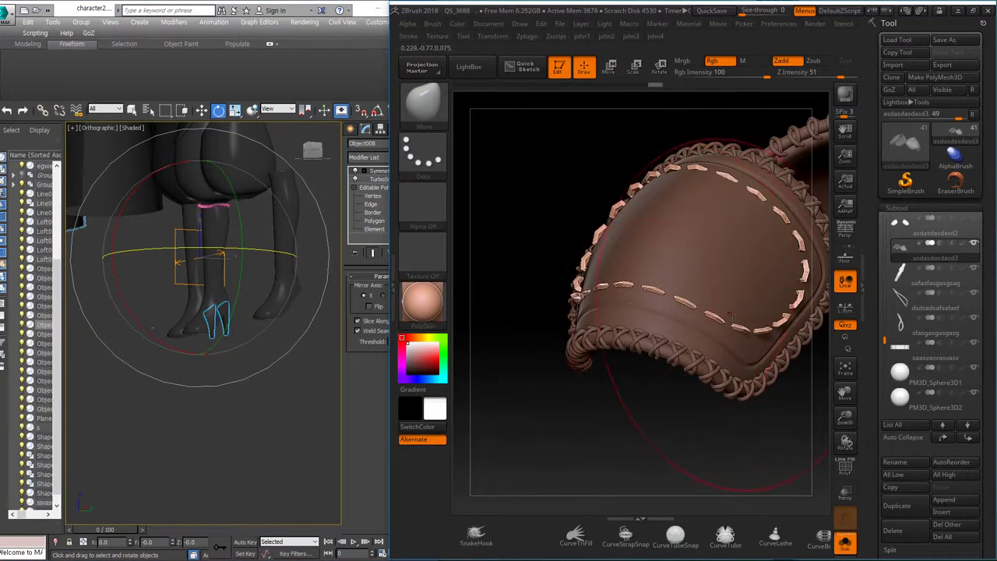
{"action": "right_click_drag", "start_coordinate": [731, 314], "coordinate": [706, 312]}
{"action": "mouse_move", "coordinate": [543, 265]}
{"action": "right_mouse_down"}
{"action": "mouse_move", "coordinate": [624, 296]}
{"action": "mouse_move", "coordinate": [621, 318]}
{"action": "right_mouse_up"}
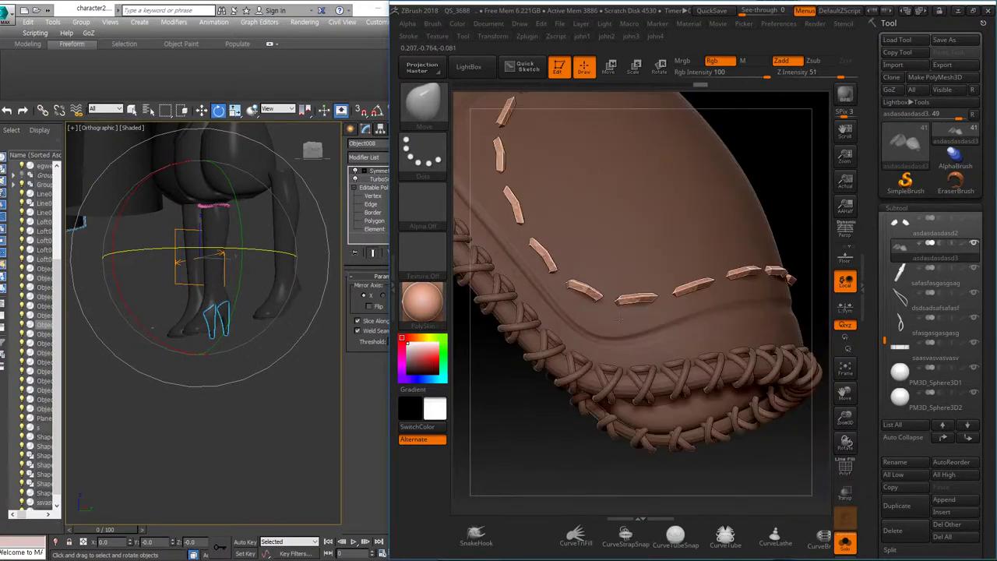
{"action": "right_click_drag", "start_coordinate": [561, 285], "coordinate": [613, 279]}
{"action": "mouse_move", "coordinate": [638, 235]}
{"action": "right_mouse_down"}
{"action": "mouse_move", "coordinate": [600, 298]}
{"action": "mouse_move", "coordinate": [627, 307]}
{"action": "mouse_move", "coordinate": [639, 264]}
{"action": "mouse_move", "coordinate": [689, 311]}
{"action": "mouse_move", "coordinate": [779, 436]}
{"action": "mouse_move", "coordinate": [728, 511]}
{"action": "right_mouse_up"}
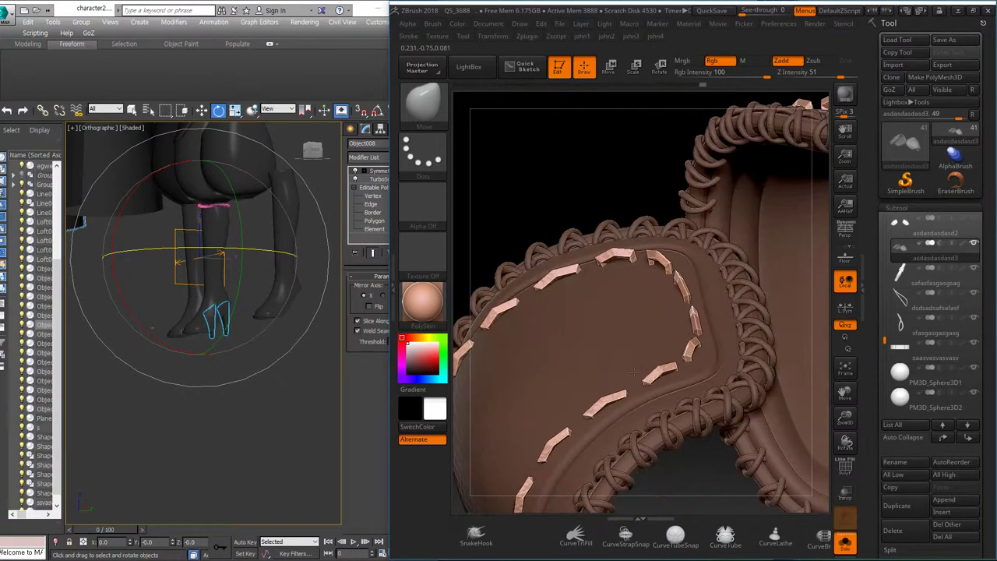
{"action": "mouse_move", "coordinate": [685, 351]}
{"action": "right_mouse_down"}
{"action": "mouse_move", "coordinate": [724, 337]}
{"action": "mouse_move", "coordinate": [680, 319]}
{"action": "mouse_move", "coordinate": [660, 335]}
{"action": "right_mouse_up"}
{"action": "mouse_move", "coordinate": [689, 281]}
{"action": "right_mouse_down"}
{"action": "mouse_move", "coordinate": [660, 169]}
{"action": "mouse_move", "coordinate": [681, 224]}
{"action": "right_mouse_up"}
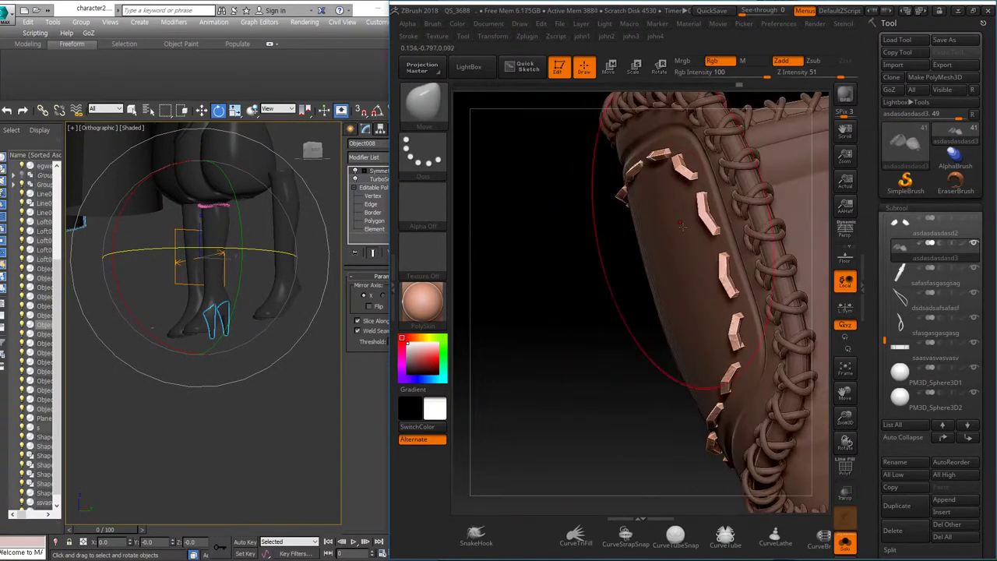
{"action": "mouse_move", "coordinate": [639, 178]}
{"action": "right_mouse_down"}
{"action": "mouse_move", "coordinate": [616, 277]}
{"action": "mouse_move", "coordinate": [670, 335]}
{"action": "mouse_move", "coordinate": [717, 312]}
{"action": "mouse_move", "coordinate": [784, 445]}
{"action": "right_mouse_up"}
Step: Turn Solo off so the whole shoulder pad shows again
{"action": "left_click", "coordinate": [678, 354], "text": "alt"}
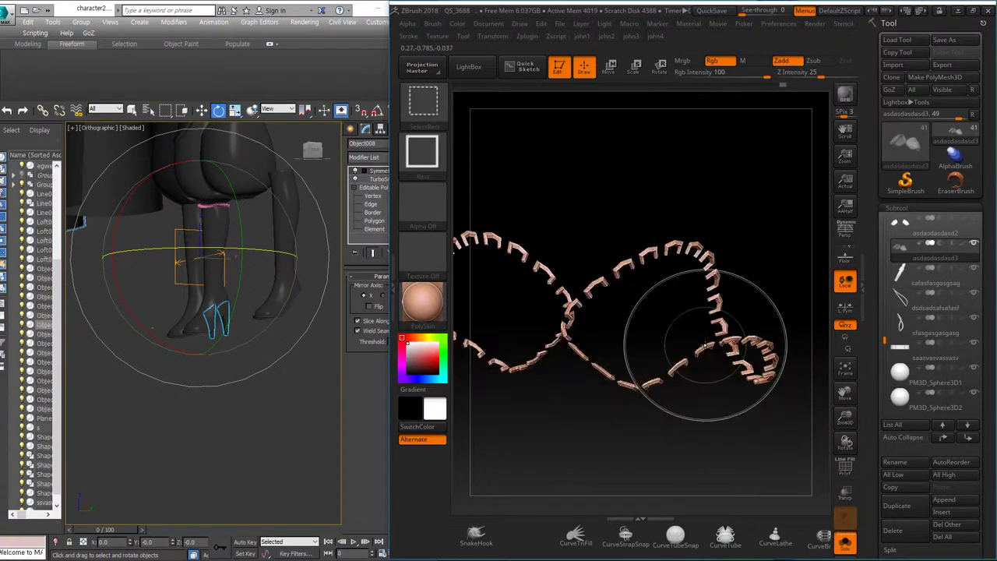
{"action": "key", "text": "space"}
{"action": "left_click", "coordinate": [846, 543]}
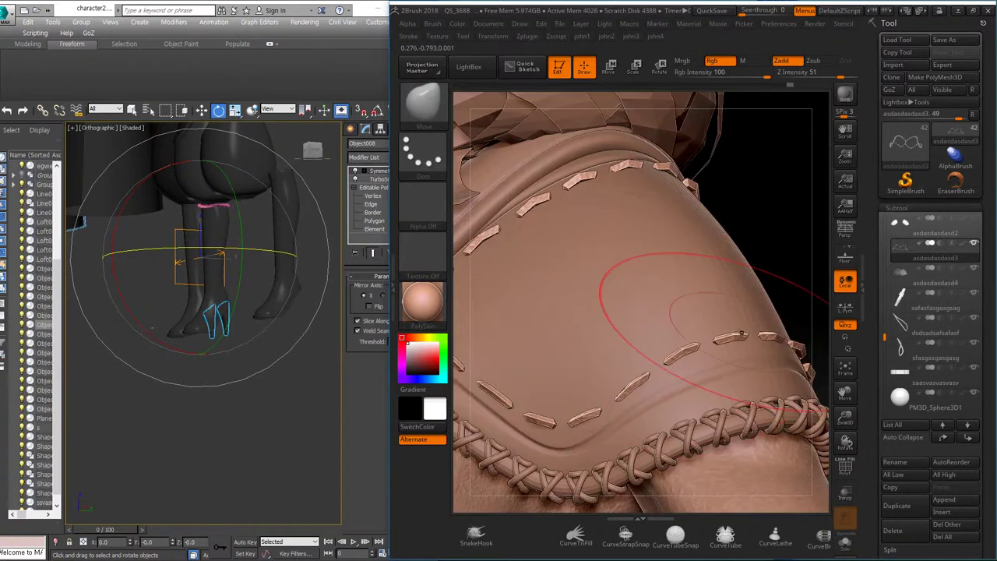
Step: Drag the Deformation Inflate slider to make the stitch strips rounder and thread-like
{"action": "scroll", "coordinate": [918, 363], "scroll_direction": "down", "scroll_amount": 5}
{"action": "scroll", "coordinate": [918, 363], "scroll_direction": "down", "scroll_amount": 2}
{"action": "left_click", "coordinate": [904, 360]}
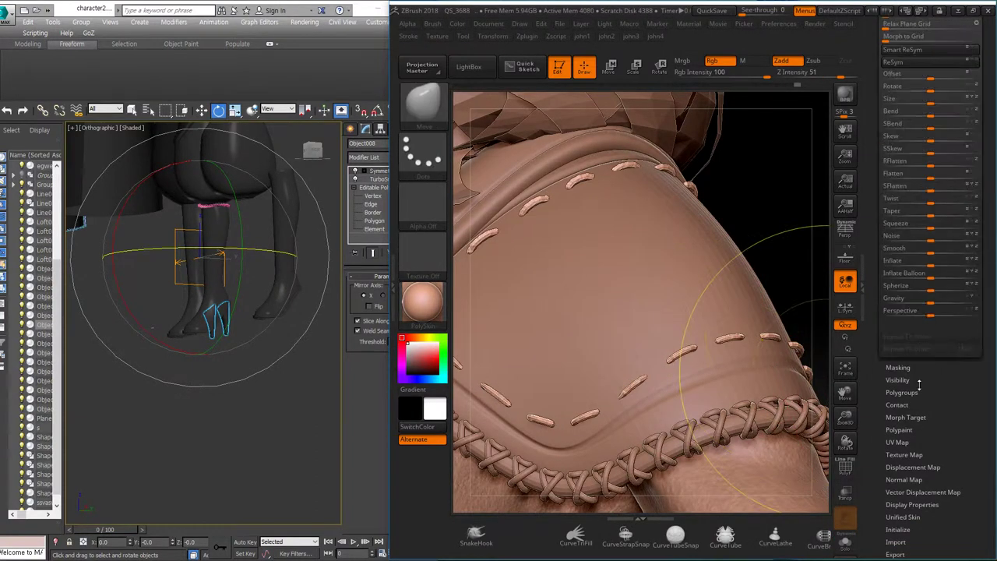
{"action": "left_click_drag", "start_coordinate": [928, 265], "coordinate": [929, 265]}
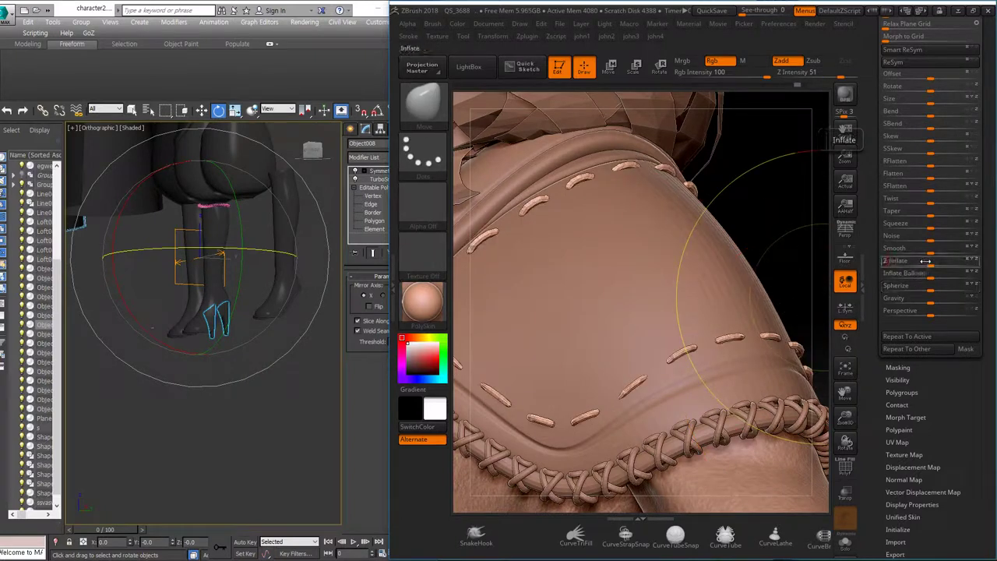
{"action": "left_click", "coordinate": [567, 361], "text": "alt"}
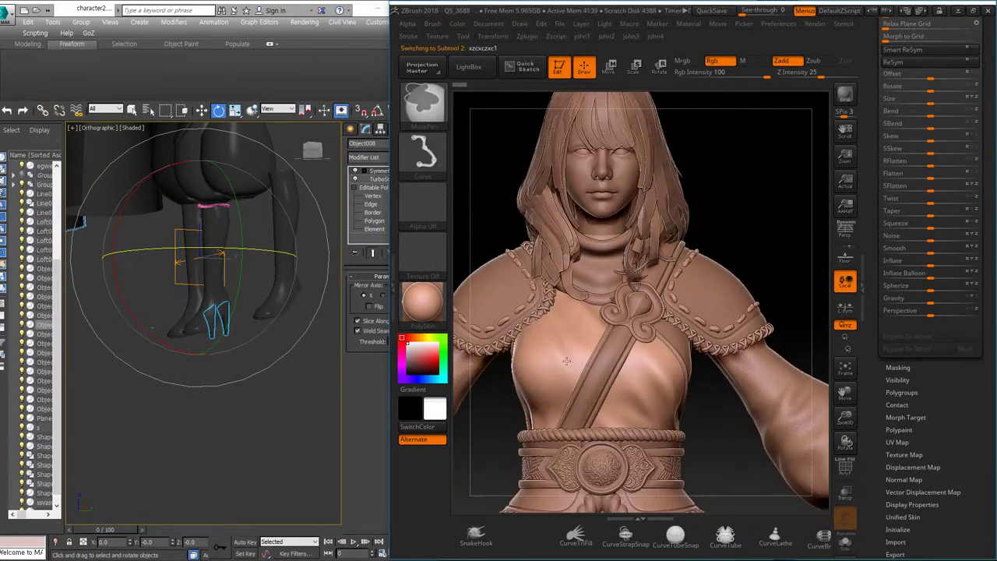
{"action": "left_click", "coordinate": [737, 335], "text": "alt"}
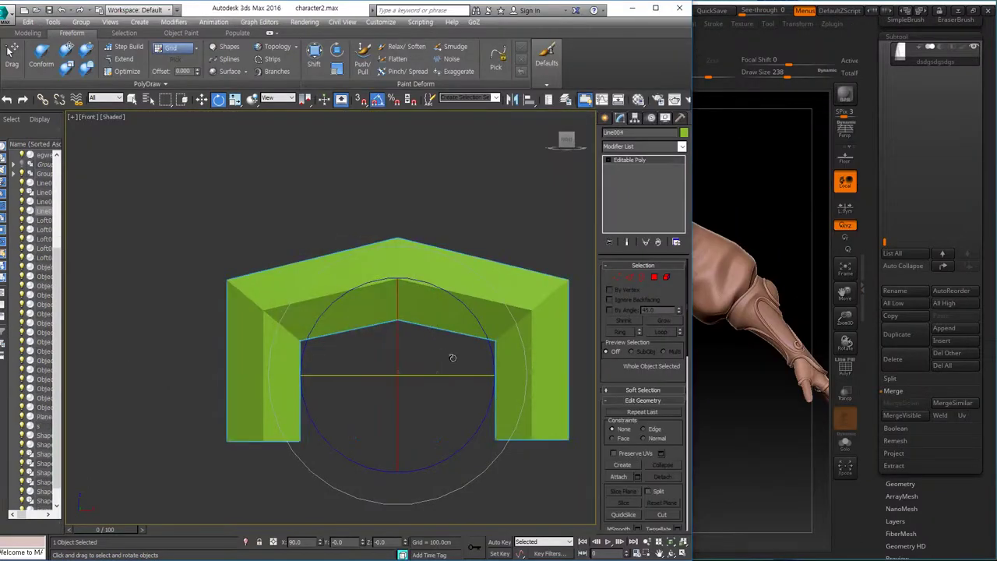
Step: Clone the arch rotated crosswise and add TurboSmooth to round off the knot
{"action": "left_click_drag", "start_coordinate": [452, 358], "coordinate": [410, 387], "text": "shift"}
{"action": "left_click", "coordinate": [341, 331]}
{"action": "key", "text": "w"}
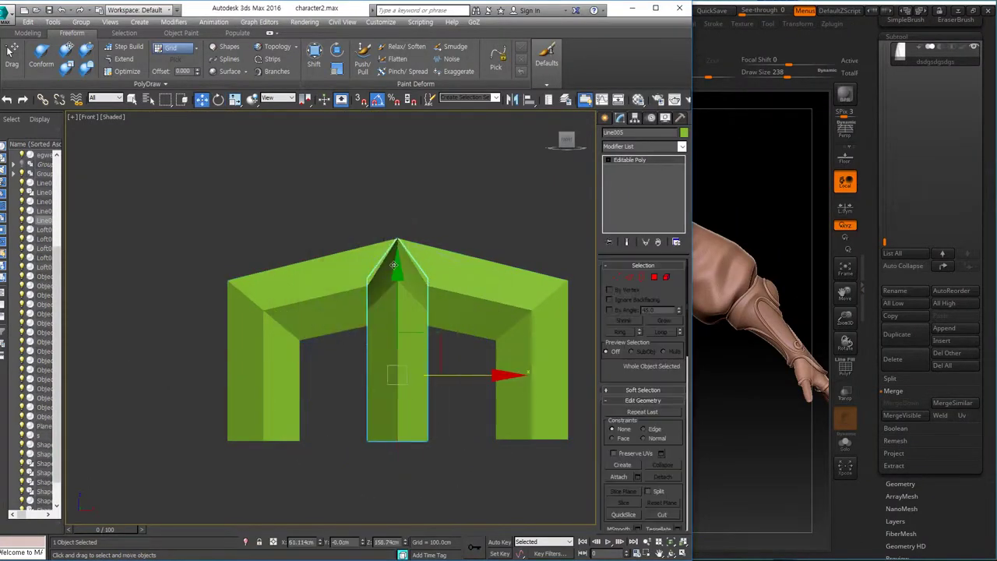
{"action": "middle_click_drag", "start_coordinate": [413, 308], "coordinate": [576, 321], "text": "alt"}
{"action": "key", "text": "1"}
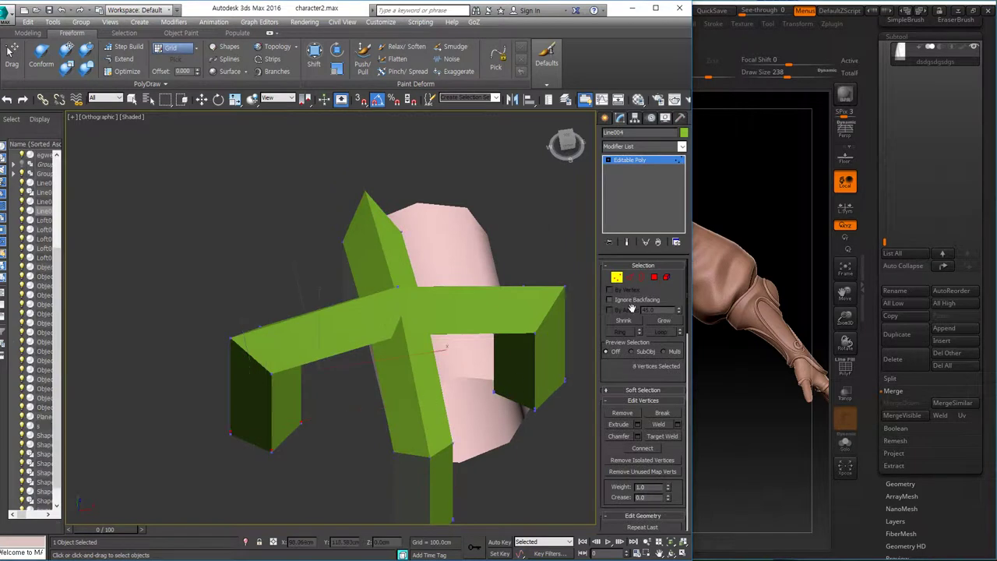
{"action": "left_click", "coordinate": [616, 278]}
{"action": "left_click", "coordinate": [643, 146]}
{"action": "scroll", "coordinate": [644, 328], "scroll_direction": "down", "scroll_amount": 5}
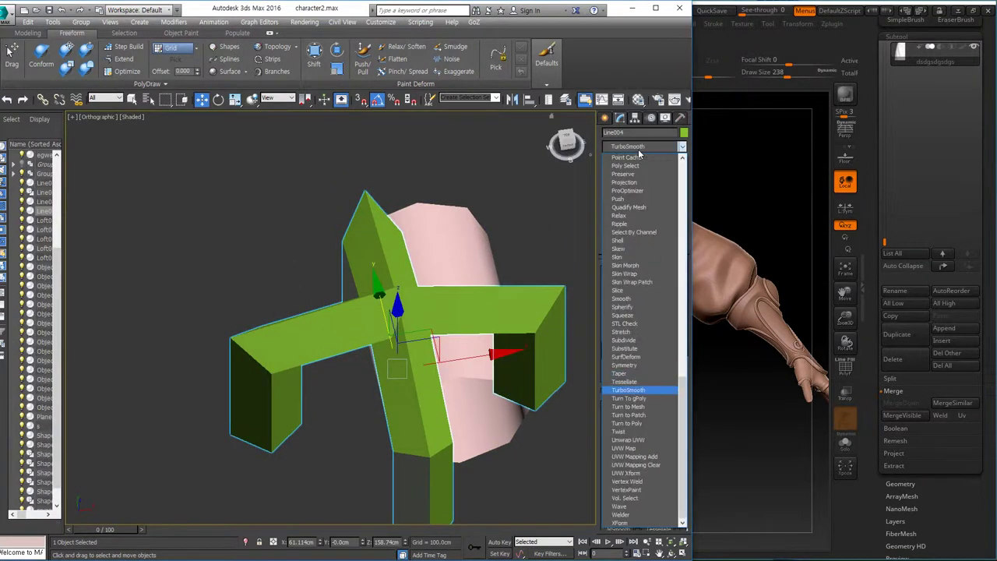
{"action": "left_click", "coordinate": [635, 389]}
Step: Shift-move a copy of the knot beside the arm and rotate it into position
{"action": "key", "text": "f"}
{"action": "scroll", "coordinate": [378, 335], "scroll_direction": "down", "scroll_amount": 3}
{"action": "middle_click_drag", "start_coordinate": [417, 302], "coordinate": [525, 198]}
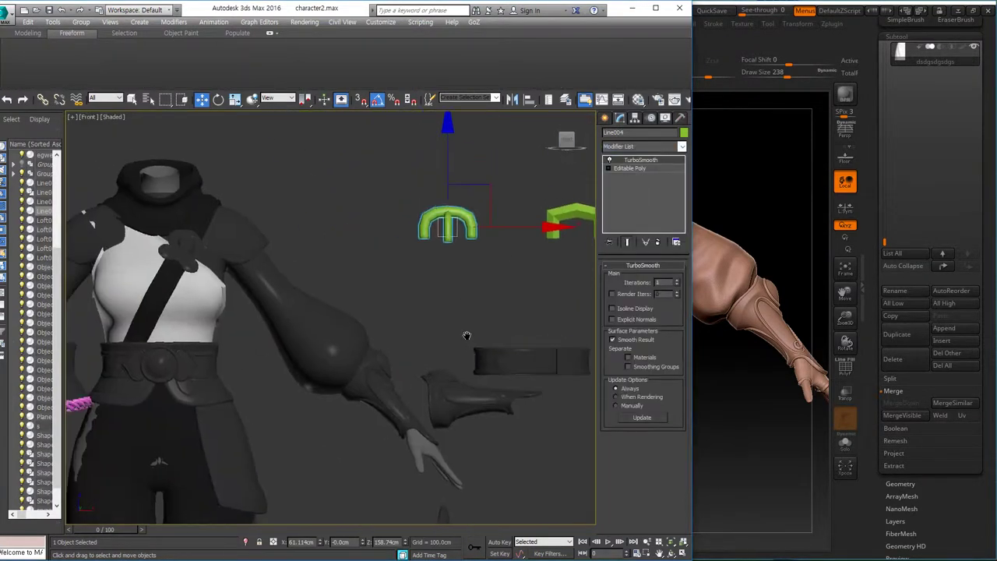
{"action": "mouse_move", "coordinate": [526, 198]}
{"action": "left_mouse_down", "text": "shift"}
{"action": "mouse_move", "coordinate": [316, 314]}
{"action": "mouse_move", "coordinate": [328, 335]}
{"action": "left_mouse_up", "text": "shift"}
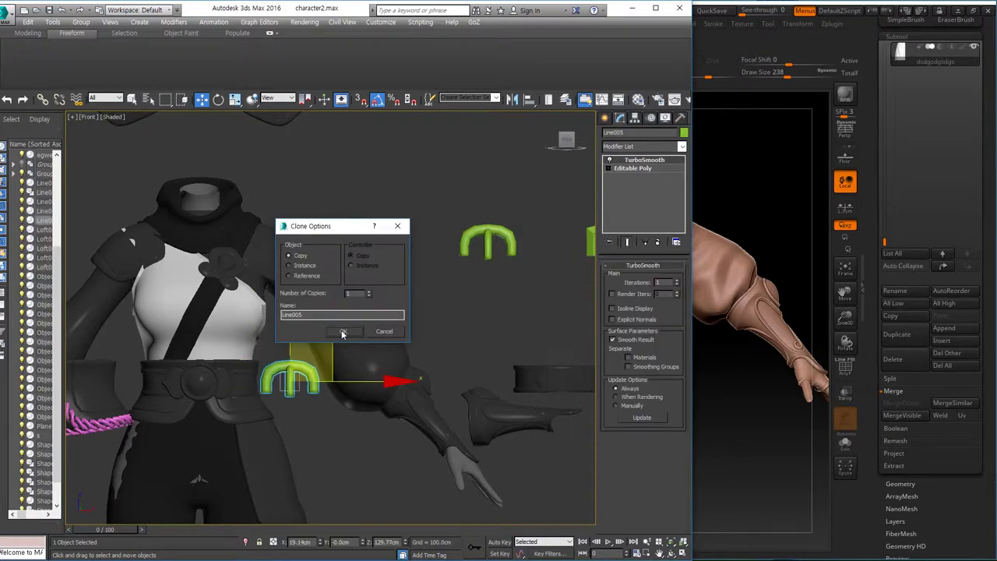
{"action": "left_click", "coordinate": [340, 332]}
{"action": "key", "text": "z"}
{"action": "key", "text": "e"}
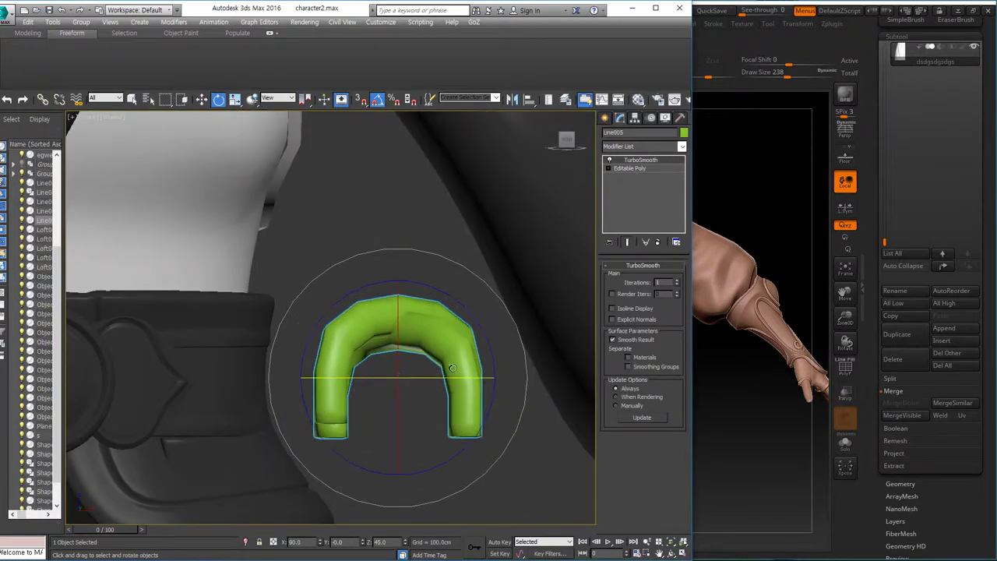
{"action": "left_click_drag", "start_coordinate": [459, 308], "coordinate": [489, 327]}
Step: Move and scale the copied knot so it sits on the arm seam
{"action": "key", "text": "w"}
{"action": "mouse_move", "coordinate": [489, 328]}
{"action": "middle_mouse_down", "text": "alt"}
{"action": "mouse_move", "coordinate": [405, 374]}
{"action": "mouse_move", "coordinate": [419, 370]}
{"action": "mouse_move", "coordinate": [615, 556]}
{"action": "middle_mouse_up", "text": "alt"}
{"action": "key", "text": "r"}
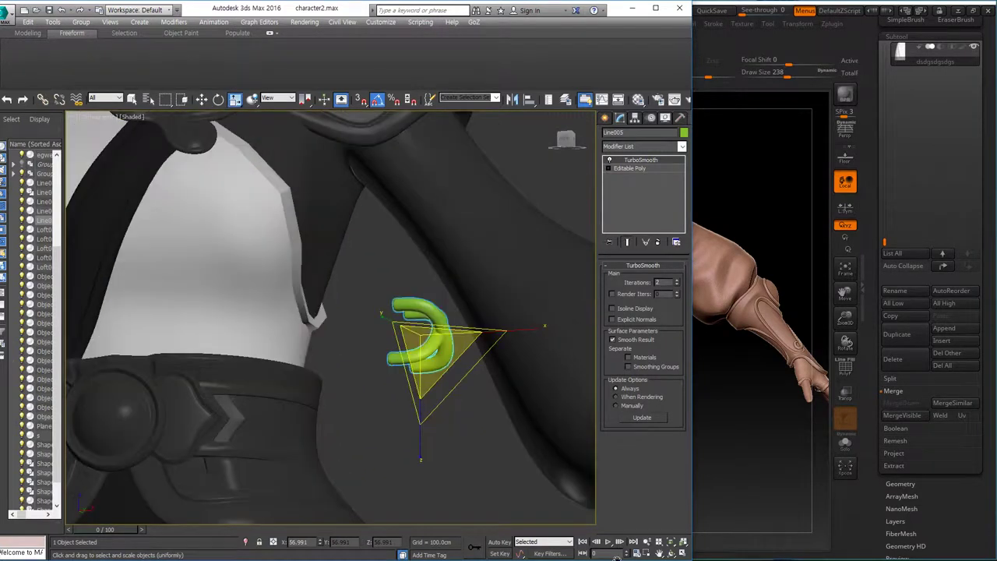
{"action": "scroll", "coordinate": [545, 356], "scroll_direction": "down", "scroll_amount": 3}
{"action": "key", "text": "w"}
{"action": "middle_click_drag", "start_coordinate": [445, 312], "coordinate": [356, 334], "text": "alt"}
{"action": "scroll", "coordinate": [418, 388], "scroll_direction": "up", "scroll_amount": 5}
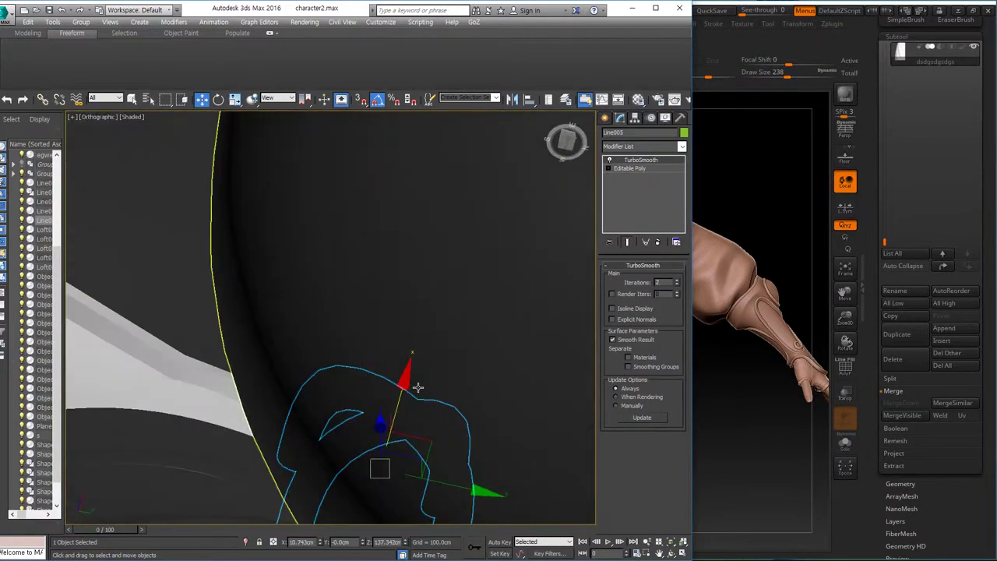
{"action": "scroll", "coordinate": [418, 388], "scroll_direction": "down", "scroll_amount": 3}
{"action": "middle_click_drag", "start_coordinate": [418, 387], "coordinate": [421, 267], "text": "alt"}
{"action": "key", "text": "e"}
{"action": "key", "text": "w"}
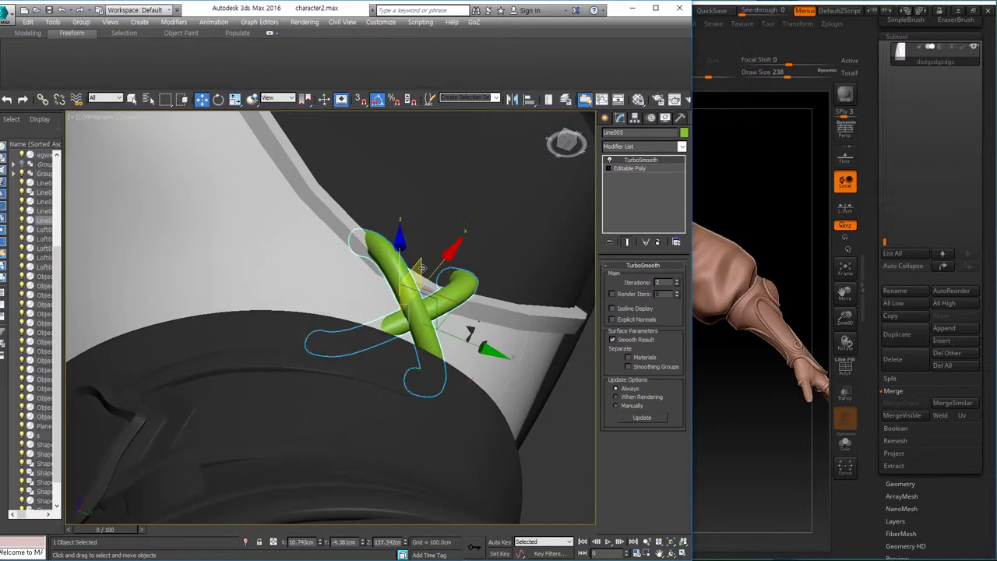
{"action": "middle_click_drag", "start_coordinate": [466, 230], "coordinate": [436, 265], "text": "alt"}
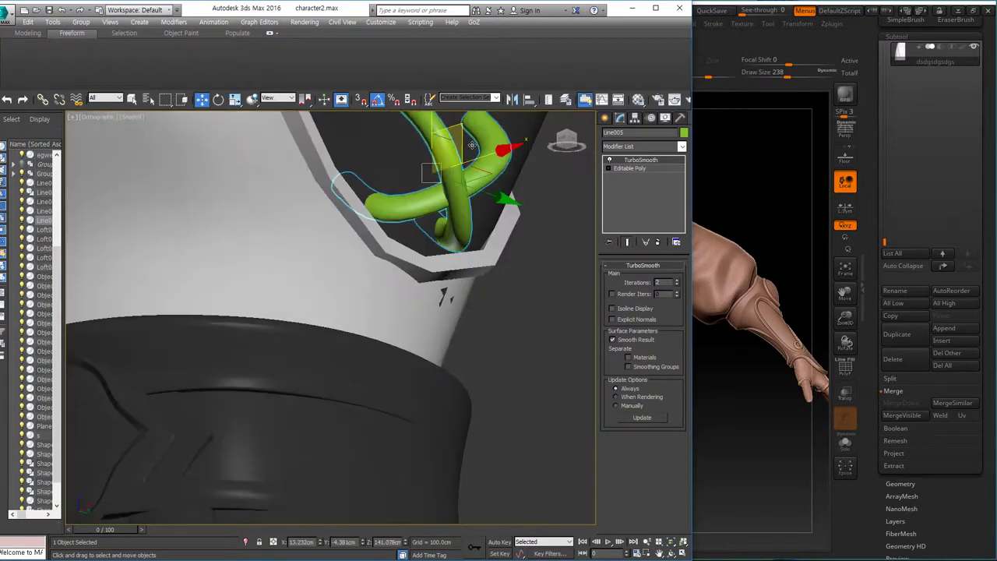
Step: Fine-tune the knot's placement from the front view and add a Push modifier to thicken it
{"action": "key", "text": "f"}
{"action": "scroll", "coordinate": [409, 294], "scroll_direction": "up", "scroll_amount": 4}
{"action": "key", "text": "e"}
{"action": "key", "text": "w"}
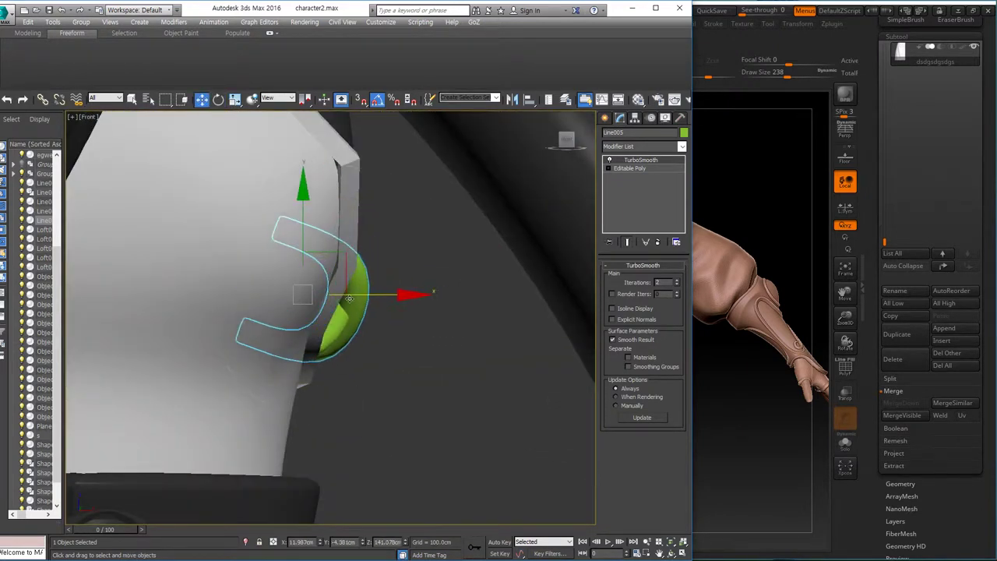
{"action": "key", "text": "p"}
{"action": "key", "text": "r"}
{"action": "mouse_move", "coordinate": [422, 240]}
{"action": "middle_mouse_down", "text": "alt"}
{"action": "mouse_move", "coordinate": [346, 304]}
{"action": "mouse_move", "coordinate": [389, 280]}
{"action": "mouse_move", "coordinate": [367, 281]}
{"action": "middle_mouse_up", "text": "alt"}
{"action": "left_click", "coordinate": [644, 145]}
{"action": "left_click", "coordinate": [662, 263]}
Step: Clone another knot copy further up the arm seam
{"action": "left_click", "coordinate": [365, 265]}
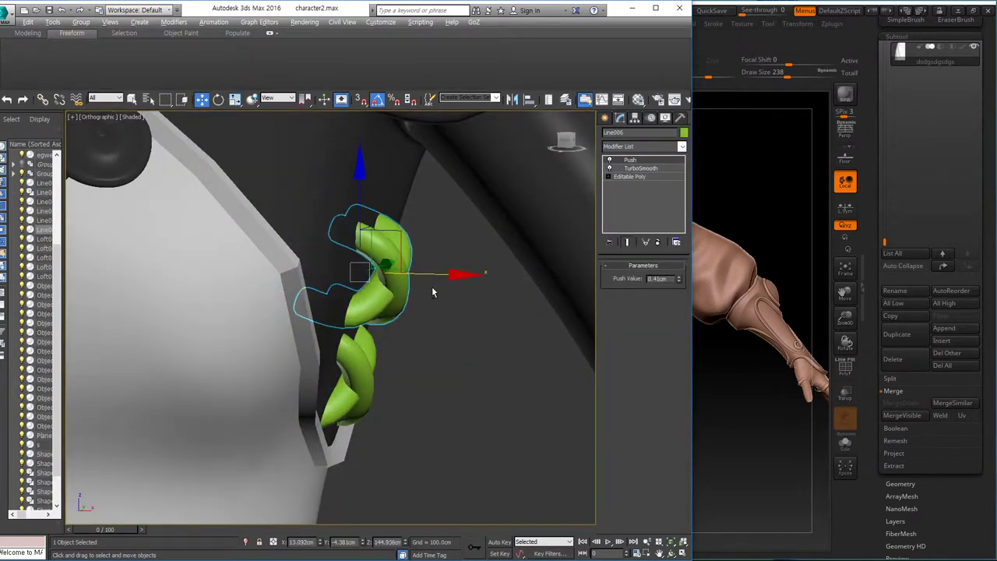
{"action": "mouse_move", "coordinate": [434, 292]}
{"action": "middle_mouse_down", "text": "alt"}
{"action": "mouse_move", "coordinate": [345, 458]}
{"action": "mouse_move", "coordinate": [468, 424]}
{"action": "middle_mouse_up", "text": "alt"}
{"action": "middle_click_drag", "start_coordinate": [249, 250], "coordinate": [474, 337], "text": "alt"}
{"action": "key", "text": "e"}
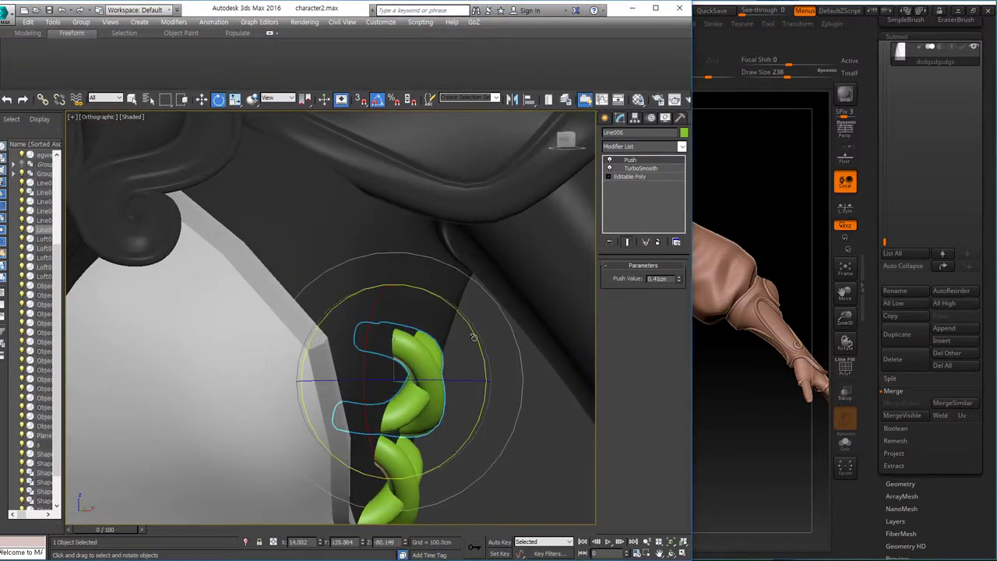
{"action": "left_click_drag", "start_coordinate": [399, 314], "coordinate": [400, 219], "text": "shift"}
{"action": "key", "text": "Return"}
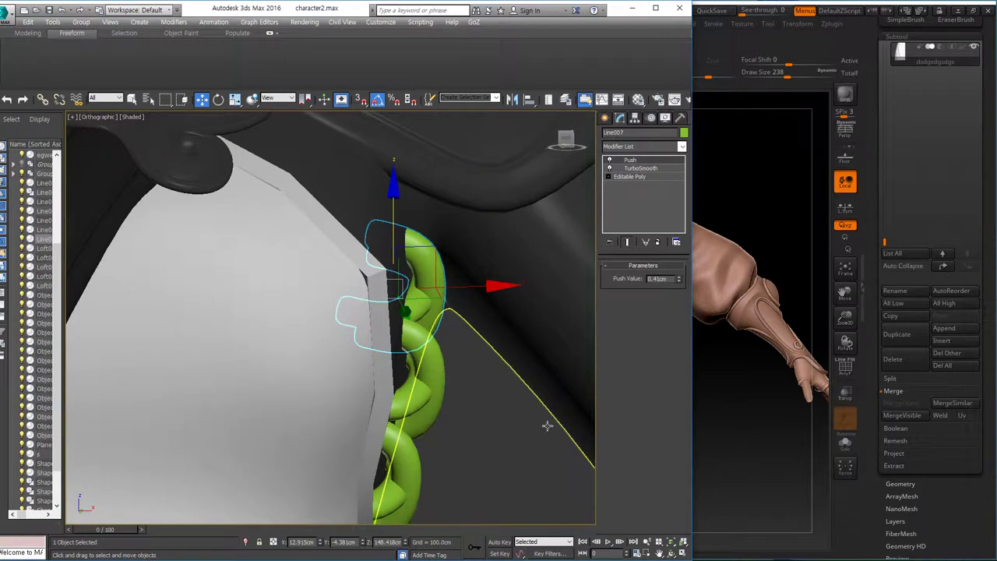
Step: Select all three knots and shift them slightly along X on the seam
{"action": "mouse_move", "coordinate": [403, 289]}
{"action": "middle_mouse_down", "text": "alt"}
{"action": "mouse_move", "coordinate": [353, 384]}
{"action": "mouse_move", "coordinate": [449, 243]}
{"action": "middle_mouse_up", "text": "alt"}
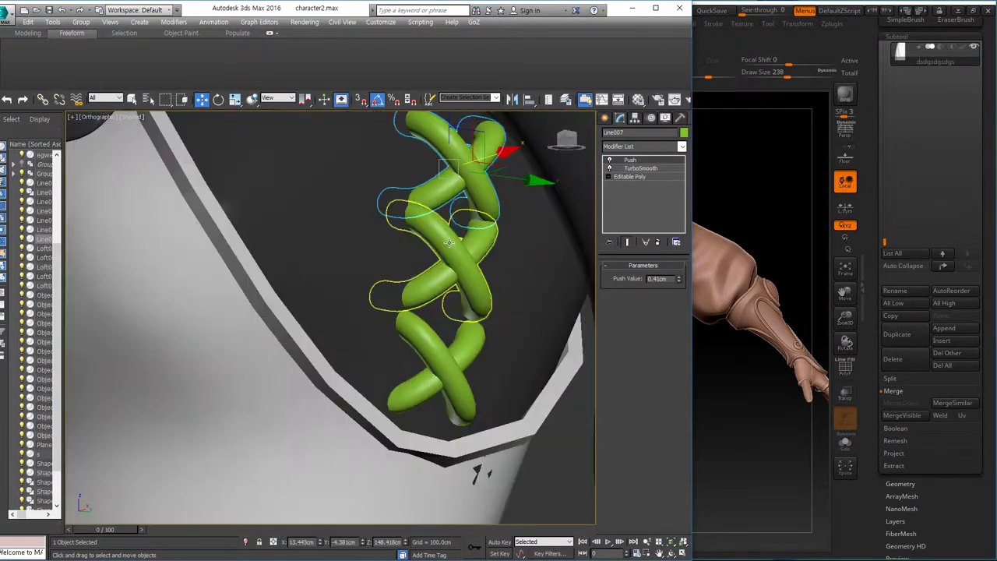
{"action": "middle_click_drag", "start_coordinate": [443, 363], "coordinate": [516, 359], "text": "alt"}
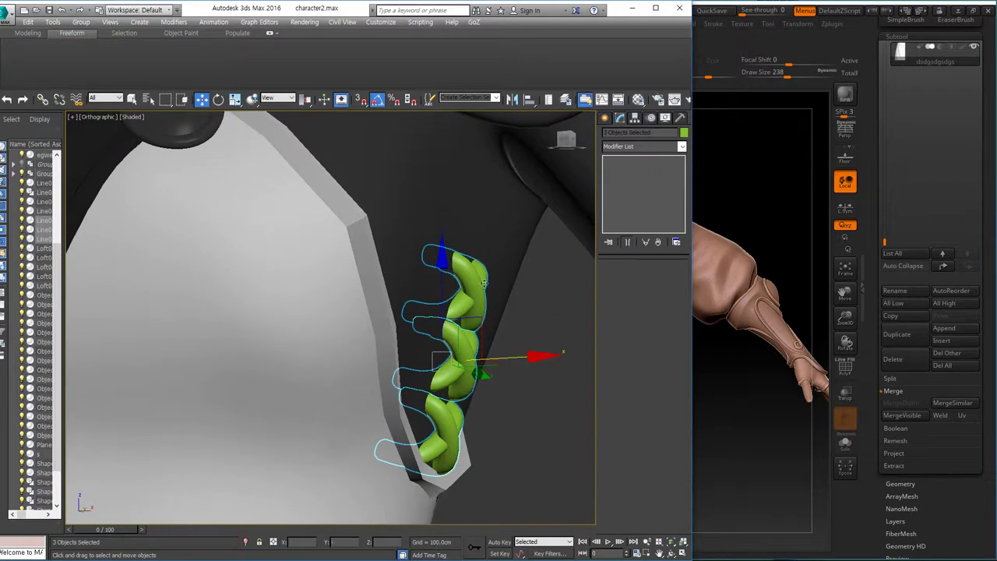
{"action": "left_click", "coordinate": [468, 327]}
{"action": "mouse_move", "coordinate": [468, 327]}
{"action": "middle_mouse_down", "text": "alt"}
{"action": "mouse_move", "coordinate": [409, 278]}
{"action": "mouse_move", "coordinate": [447, 406]}
{"action": "middle_mouse_up", "text": "alt"}
{"action": "key", "text": "ctrl+z"}
{"action": "scroll", "coordinate": [408, 278], "scroll_direction": "up", "scroll_amount": 3}
{"action": "left_click_drag", "start_coordinate": [492, 369], "coordinate": [478, 369]}
{"action": "mouse_move", "coordinate": [468, 368]}
{"action": "middle_mouse_down", "text": "alt"}
{"action": "mouse_move", "coordinate": [437, 343]}
{"action": "mouse_move", "coordinate": [374, 327]}
{"action": "middle_mouse_up", "text": "alt"}
{"action": "key", "text": "w"}
{"action": "left_click", "coordinate": [311, 333]}
{"action": "key", "text": "ctrl+z"}
{"action": "mouse_move", "coordinate": [312, 332]}
{"action": "middle_mouse_down", "text": "alt"}
{"action": "mouse_move", "coordinate": [494, 382]}
{"action": "mouse_move", "coordinate": [383, 310]}
{"action": "mouse_move", "coordinate": [436, 336]}
{"action": "mouse_move", "coordinate": [363, 338]}
{"action": "middle_mouse_up", "text": "alt"}
{"action": "scroll", "coordinate": [494, 382], "scroll_direction": "down", "scroll_amount": 3}
Step: Clone the newest chain link and rotate the copy to interlock with the previous link
{"action": "scroll", "coordinate": [436, 335], "scroll_direction": "up", "scroll_amount": 5}
{"action": "left_click", "coordinate": [401, 323]}
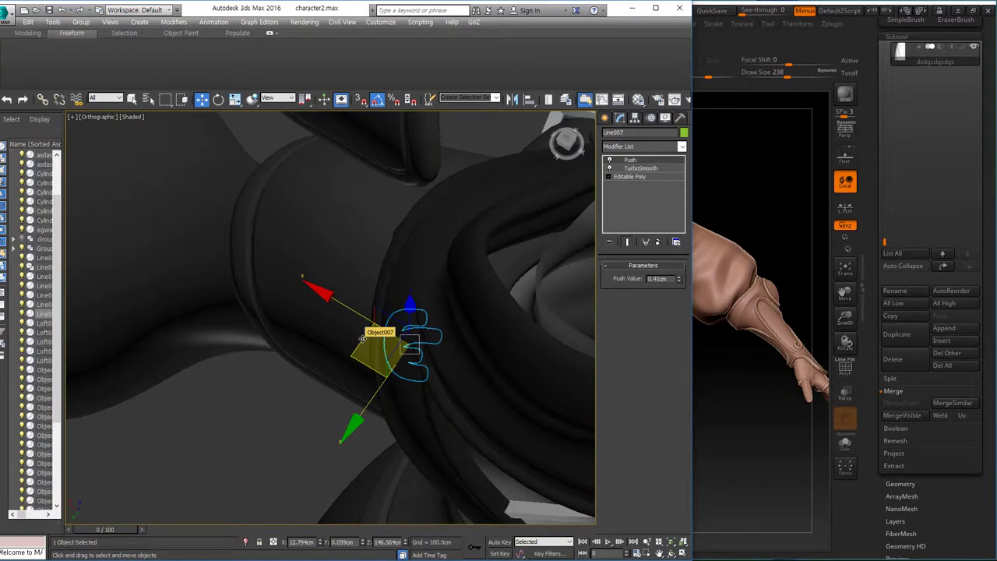
{"action": "mouse_move", "coordinate": [510, 214]}
{"action": "middle_mouse_down", "text": "alt"}
{"action": "mouse_move", "coordinate": [439, 301]}
{"action": "mouse_move", "coordinate": [463, 318]}
{"action": "mouse_move", "coordinate": [436, 351]}
{"action": "mouse_move", "coordinate": [365, 340]}
{"action": "mouse_move", "coordinate": [374, 351]}
{"action": "middle_mouse_up", "text": "alt"}
{"action": "key", "text": "ctrl+v"}
{"action": "key", "text": "Return"}
{"action": "key", "text": "e"}
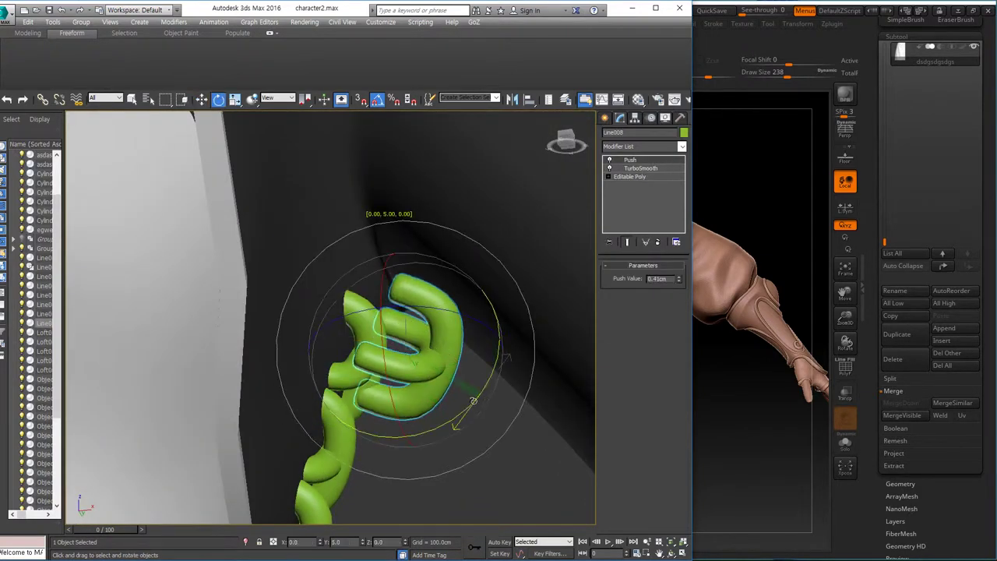
{"action": "left_click_drag", "start_coordinate": [389, 389], "coordinate": [402, 423]}
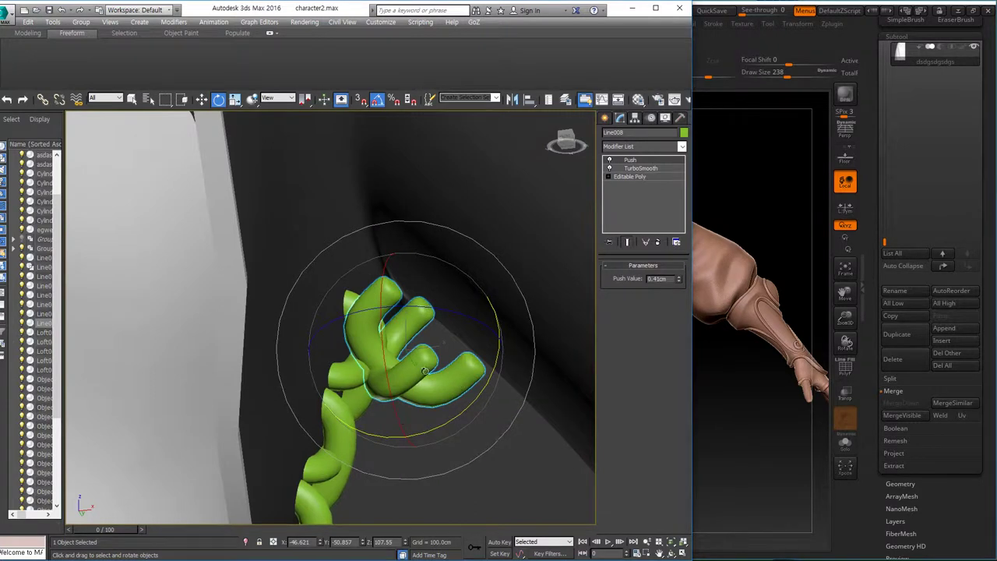
Step: Orbit around the chain to check the new link, then return to the Move tool
{"action": "middle_click_drag", "start_coordinate": [425, 371], "coordinate": [408, 352], "text": "alt"}
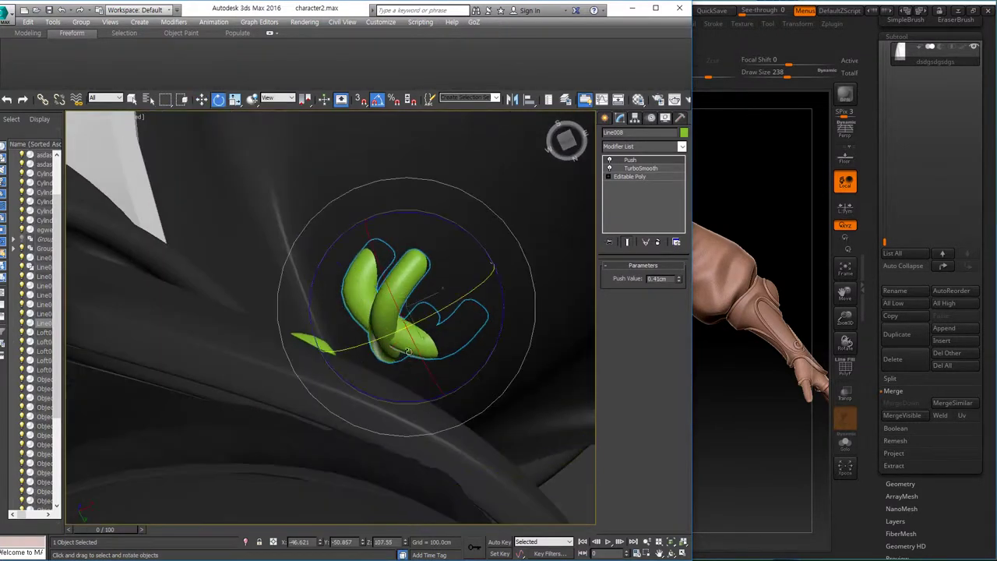
{"action": "mouse_move", "coordinate": [310, 293]}
{"action": "middle_mouse_down", "text": "alt"}
{"action": "mouse_move", "coordinate": [416, 381]}
{"action": "mouse_move", "coordinate": [397, 387]}
{"action": "middle_mouse_up", "text": "alt"}
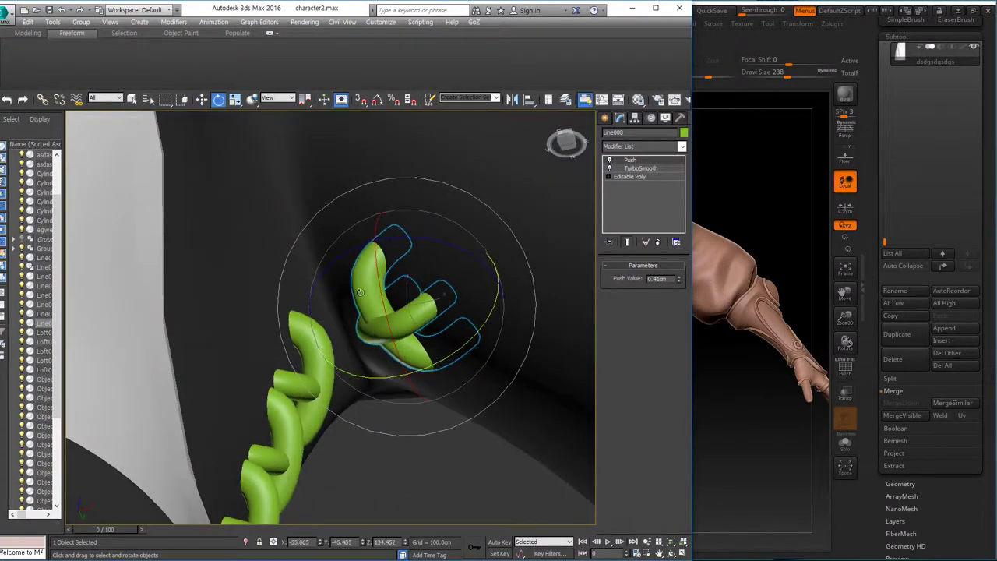
{"action": "middle_click_drag", "start_coordinate": [360, 267], "coordinate": [424, 398], "text": "alt"}
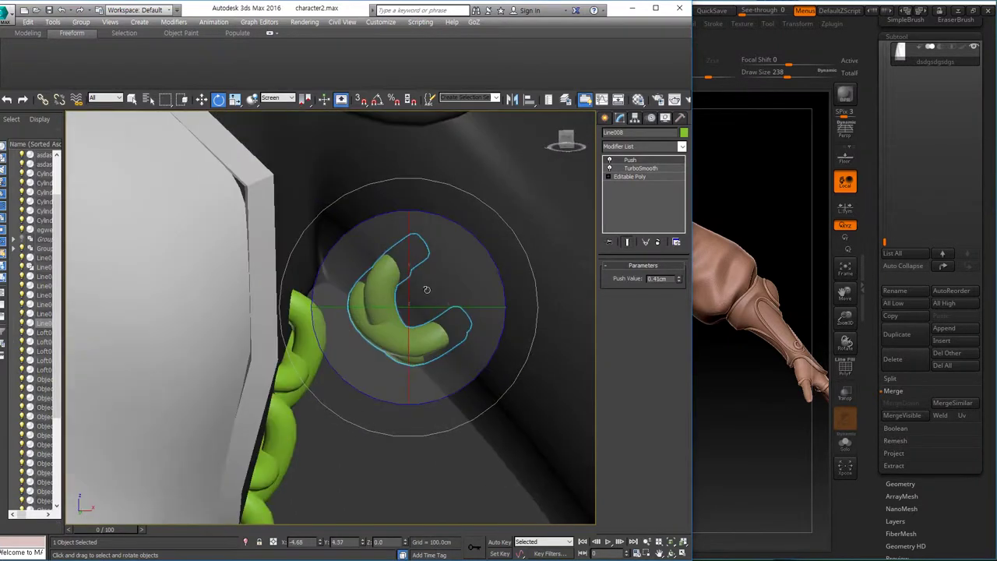
{"action": "scroll", "coordinate": [424, 397], "scroll_direction": "down", "scroll_amount": 5}
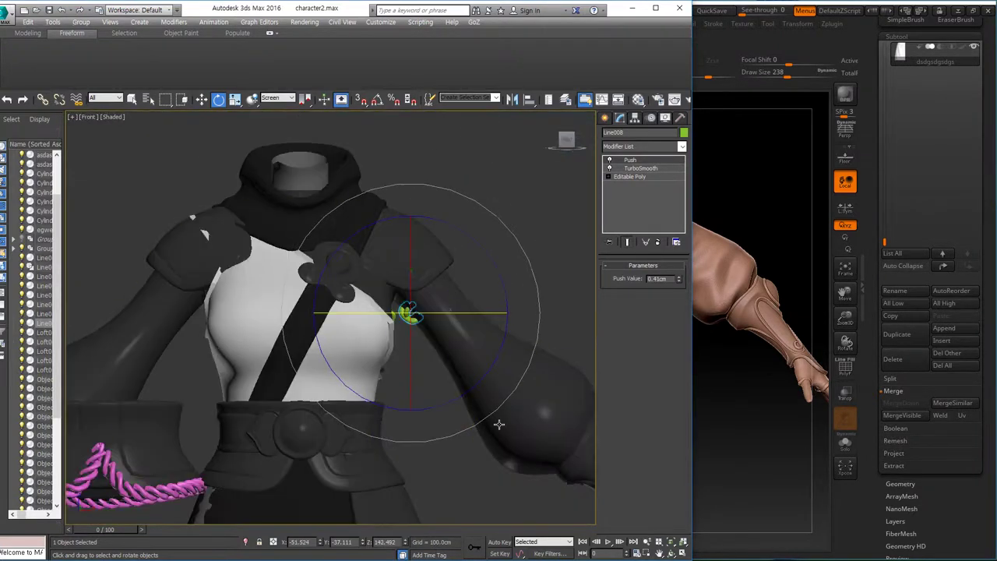
{"action": "key", "text": "w"}
{"action": "scroll", "coordinate": [498, 423], "scroll_direction": "up", "scroll_amount": 5}
Step: Shift-copy the link further along the seam and rotate it to interlock with the chain
{"action": "left_click_drag", "start_coordinate": [311, 252], "coordinate": [382, 298], "text": "shift"}
{"action": "left_click", "coordinate": [342, 331]}
{"action": "left_click", "coordinate": [345, 331]}
{"action": "key", "text": "e"}
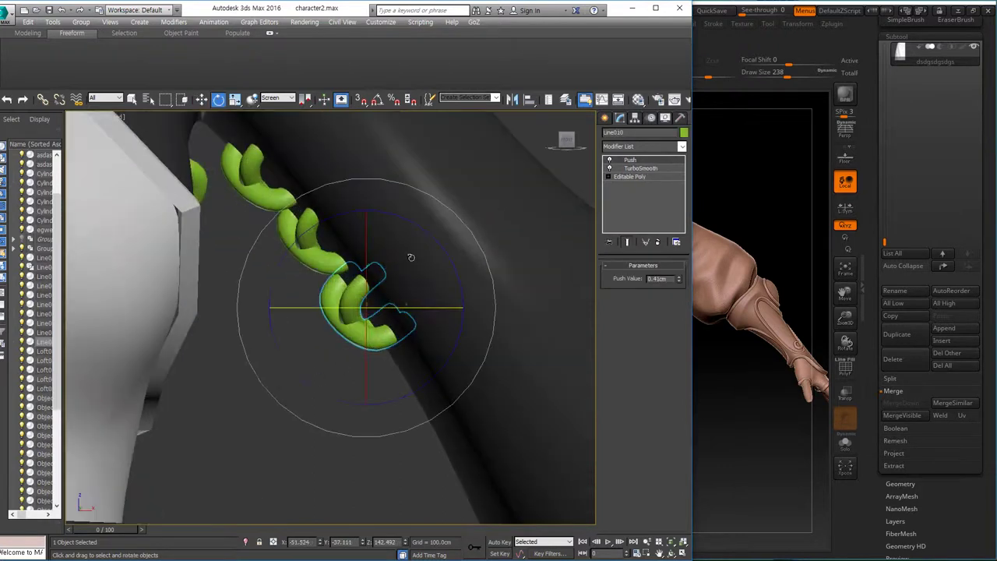
{"action": "middle_click_drag", "start_coordinate": [361, 321], "coordinate": [428, 288], "text": "alt"}
{"action": "left_click_drag", "start_coordinate": [425, 293], "coordinate": [413, 308]}
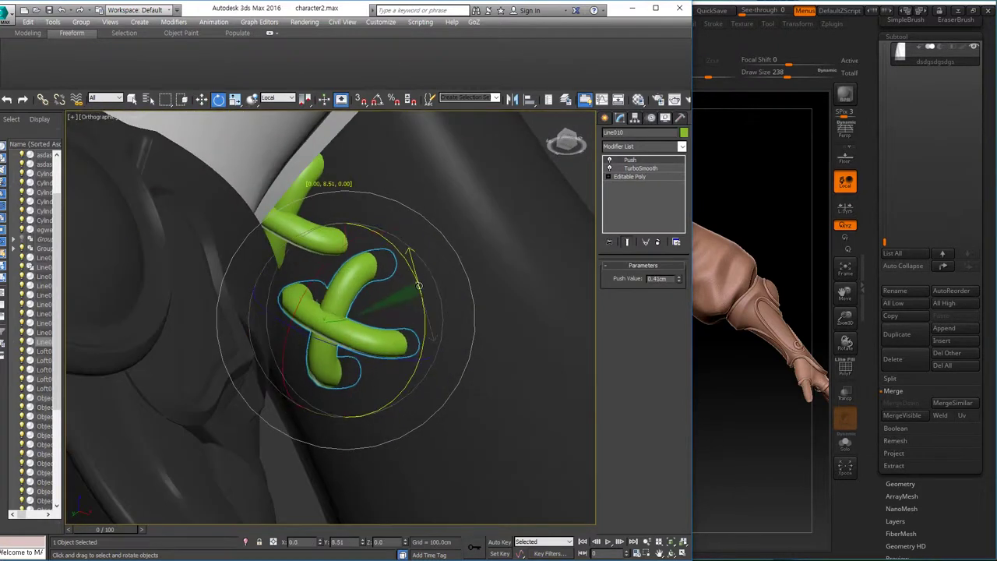
{"action": "middle_click_drag", "start_coordinate": [413, 308], "coordinate": [308, 244], "text": "alt"}
Step: Select the lowest chain link and reframe the chain in a straight-on front view
{"action": "left_click", "coordinate": [343, 328]}
{"action": "middle_click_drag", "start_coordinate": [343, 327], "coordinate": [327, 343], "text": "alt"}
{"action": "scroll", "coordinate": [543, 165], "scroll_direction": "down", "scroll_amount": 3}
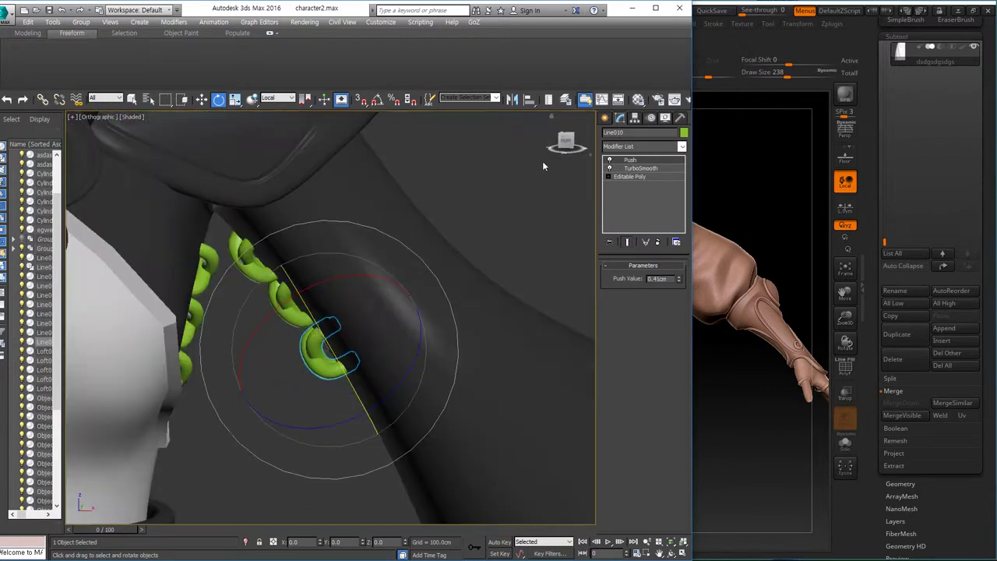
{"action": "left_click", "coordinate": [567, 142]}
{"action": "middle_click_drag", "start_coordinate": [204, 499], "coordinate": [262, 316]}
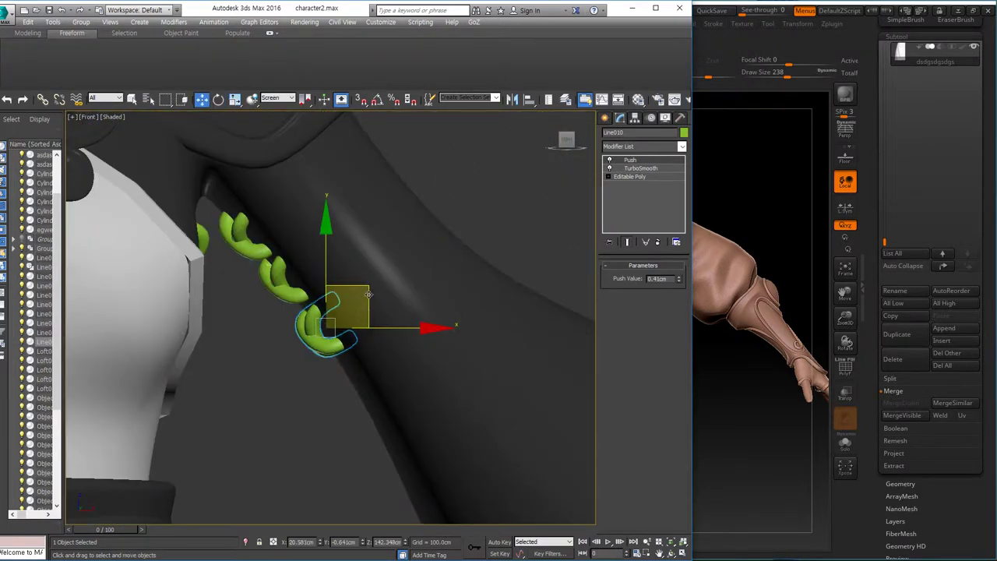
{"action": "scroll", "coordinate": [351, 319], "scroll_direction": "up", "scroll_amount": 2}
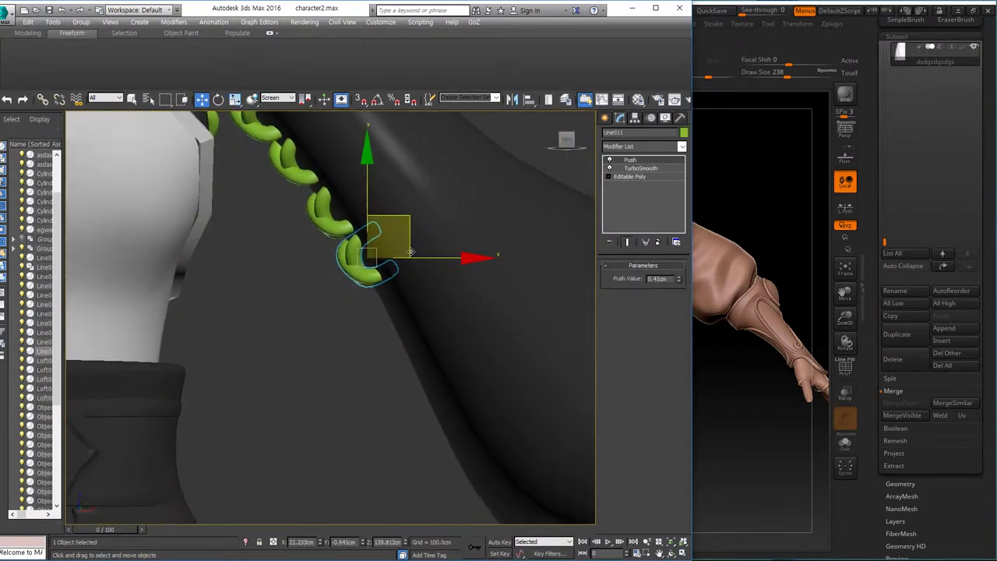
Step: Add another link copy further down the arm seam
{"action": "key", "text": "Return"}
{"action": "key", "text": "e"}
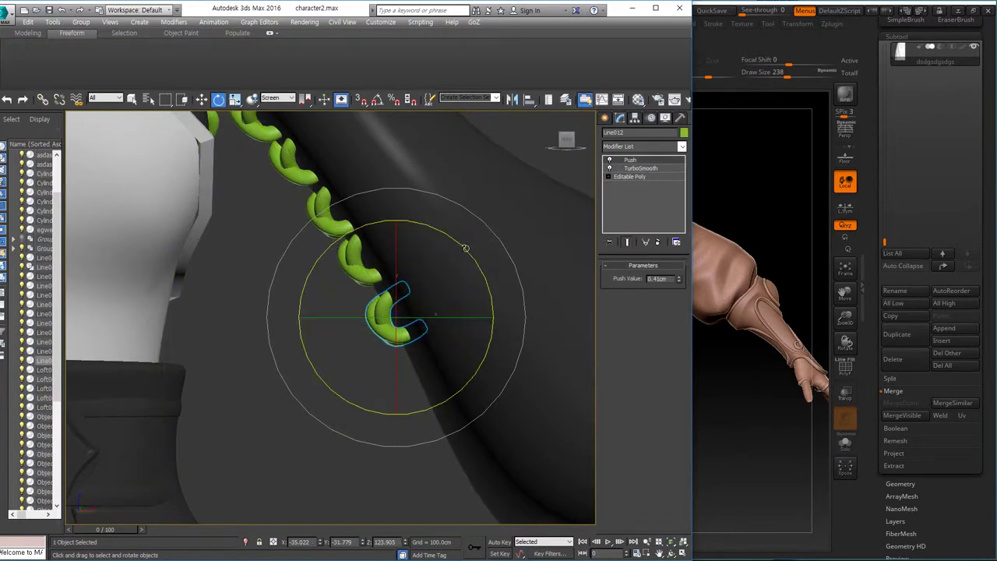
{"action": "key", "text": "w"}
{"action": "left_click_drag", "start_coordinate": [402, 308], "coordinate": [421, 355], "text": "shift"}
{"action": "left_click", "coordinate": [343, 332]}
{"action": "scroll", "coordinate": [431, 268], "scroll_direction": "down", "scroll_amount": 3}
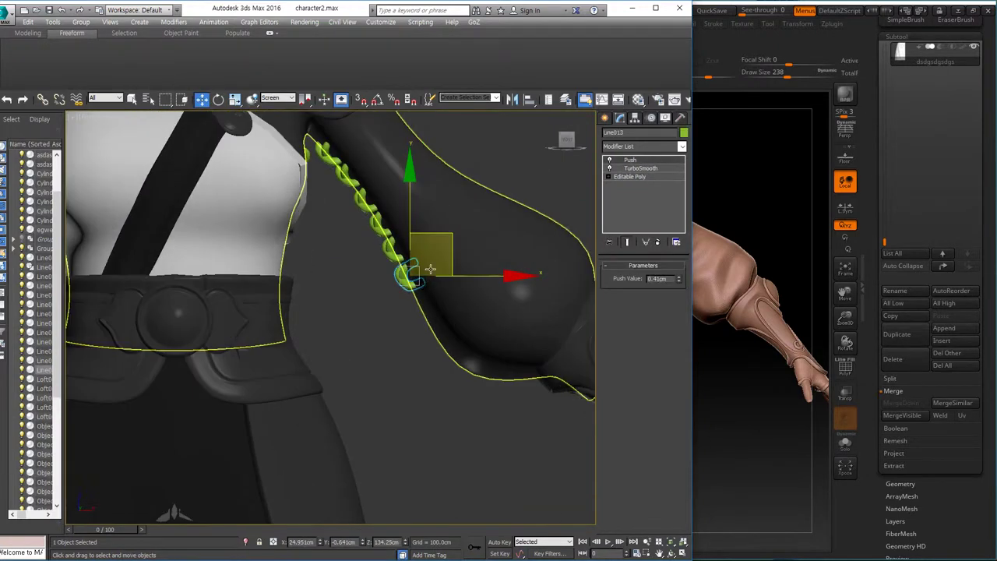
{"action": "scroll", "coordinate": [430, 268], "scroll_direction": "up", "scroll_amount": 4}
{"action": "mouse_move", "coordinate": [409, 319]}
{"action": "middle_mouse_down"}
{"action": "mouse_move", "coordinate": [338, 215]}
{"action": "mouse_move", "coordinate": [375, 290]}
{"action": "middle_mouse_up"}
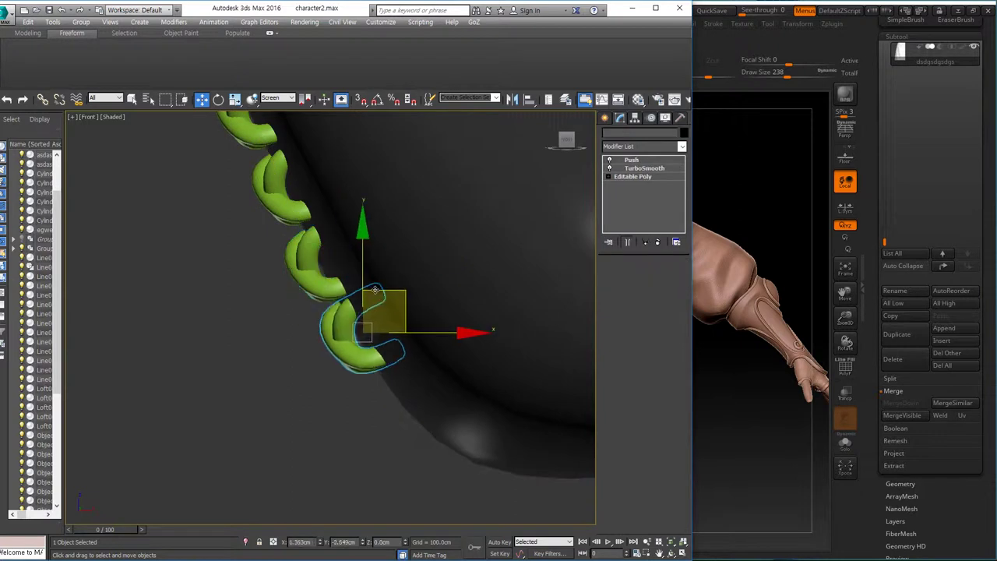
Step: Tilt the newest link to follow the seam and select the seven new links together
{"action": "key", "text": "e"}
{"action": "left_click_drag", "start_coordinate": [438, 251], "coordinate": [456, 268]}
{"action": "scroll", "coordinate": [390, 296], "scroll_direction": "down", "scroll_amount": 3}
{"action": "left_click_drag", "start_coordinate": [234, 140], "coordinate": [374, 250], "text": "ctrl"}
{"action": "middle_click_drag", "start_coordinate": [335, 257], "coordinate": [373, 250]}
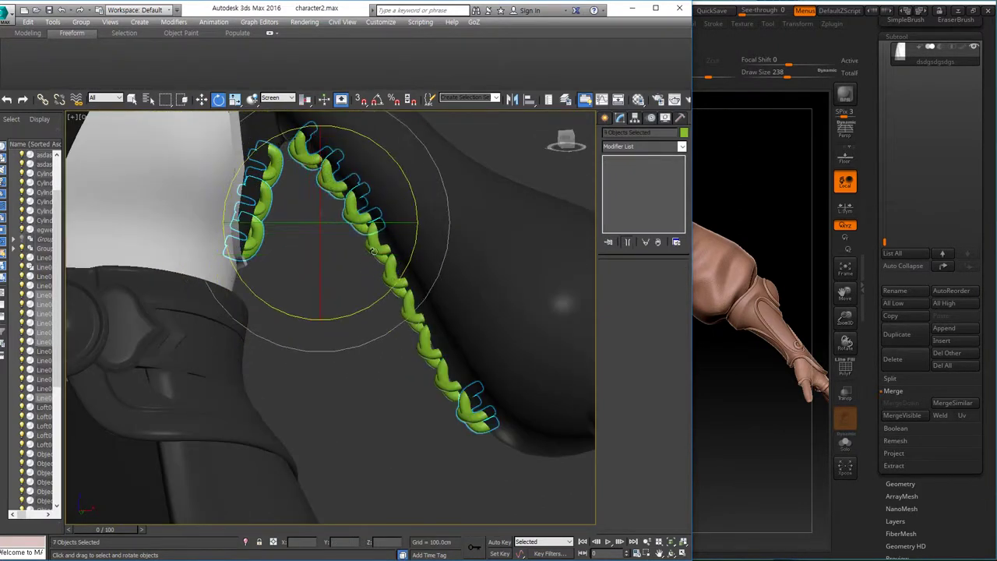
{"action": "scroll", "coordinate": [374, 251], "scroll_direction": "down", "scroll_amount": 5}
Step: In ZBrush, mirror the arm lacing subtool to the opposite side and frame the upper body
{"action": "key", "text": "alt+Tab"}
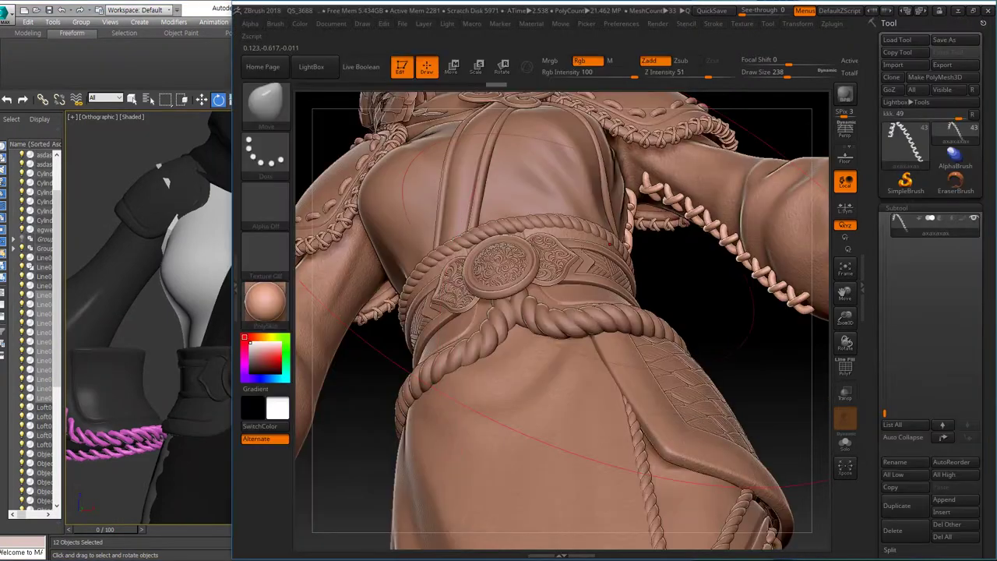
{"action": "left_click_drag", "start_coordinate": [802, 351], "coordinate": [772, 296]}
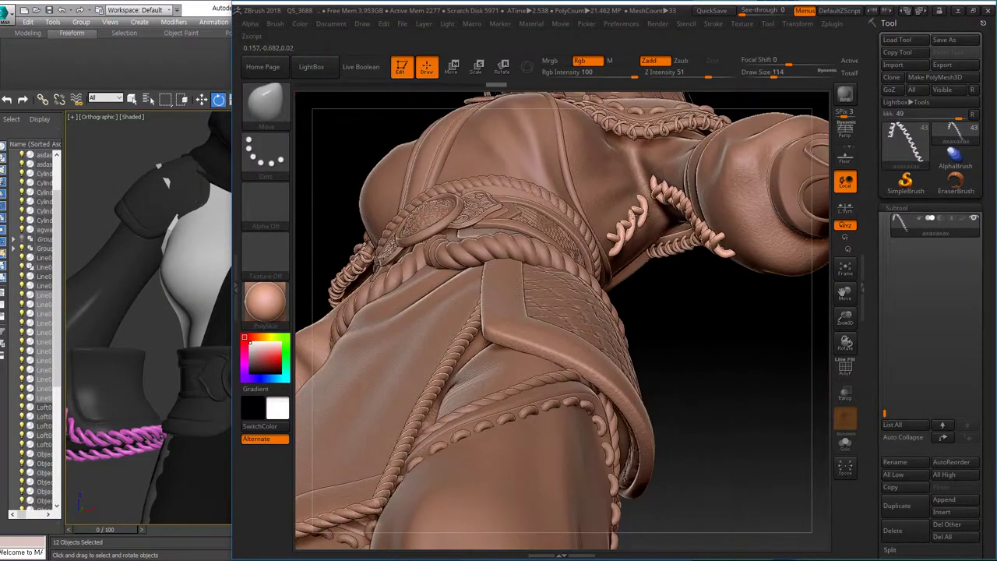
{"action": "mouse_move", "coordinate": [647, 273]}
{"action": "left_mouse_down"}
{"action": "mouse_move", "coordinate": [612, 238]}
{"action": "mouse_move", "coordinate": [634, 274]}
{"action": "left_mouse_up"}
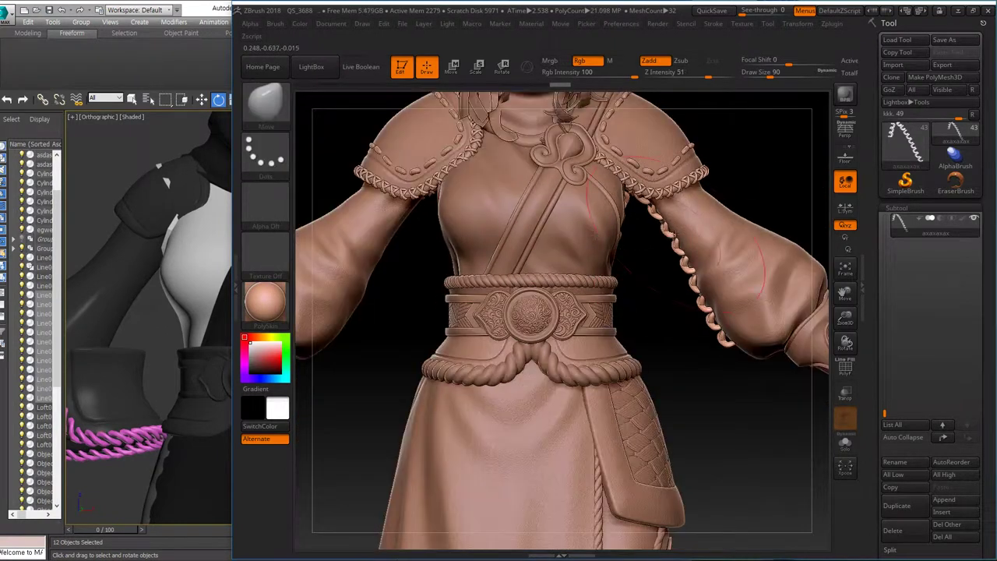
{"action": "left_click", "coordinate": [830, 25]}
{"action": "left_click", "coordinate": [600, 263]}
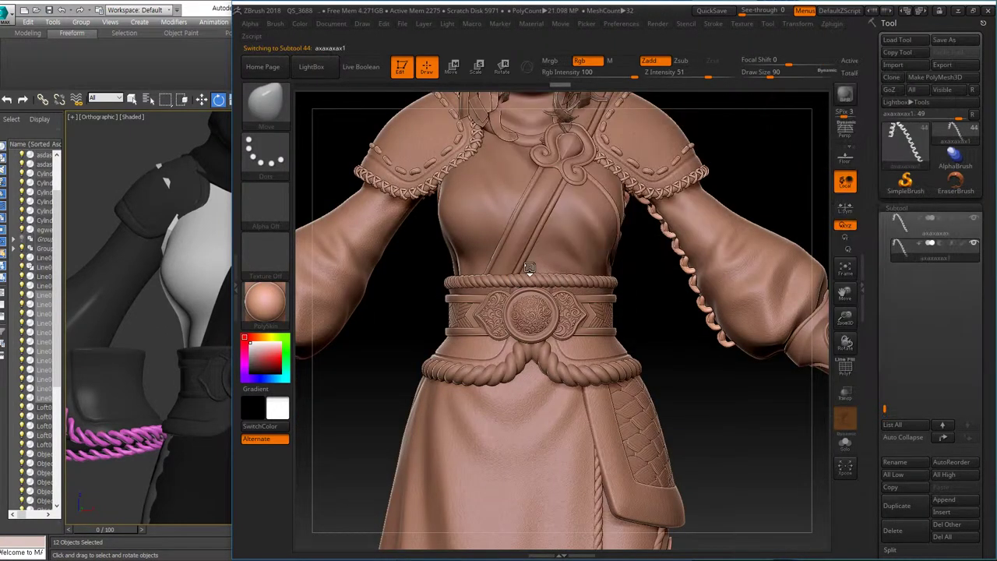
{"action": "key", "text": "f"}
{"action": "left_click_drag", "start_coordinate": [507, 279], "coordinate": [589, 300]}
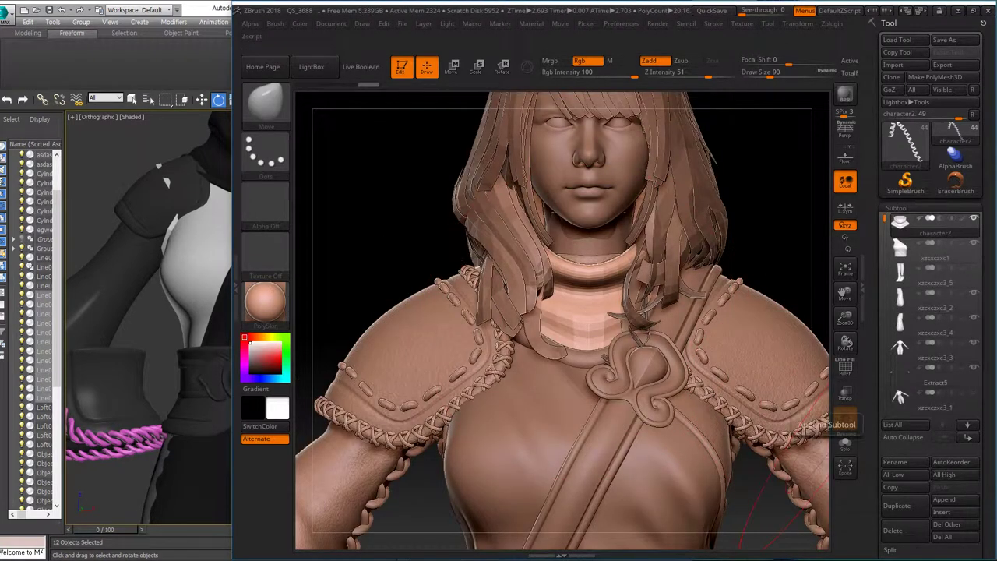
{"action": "scroll", "coordinate": [978, 418], "scroll_direction": "down", "scroll_amount": 5}
Step: Confirm the Del All non-undoable warning, then bring up the UV unwrapping plugin options
{"action": "left_click", "coordinate": [943, 349]}
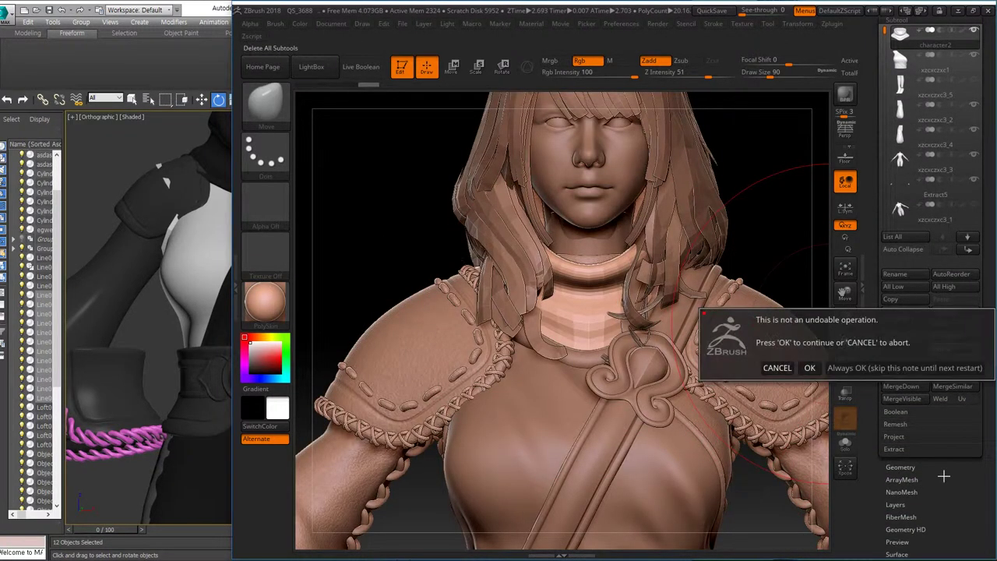
{"action": "left_click", "coordinate": [805, 368]}
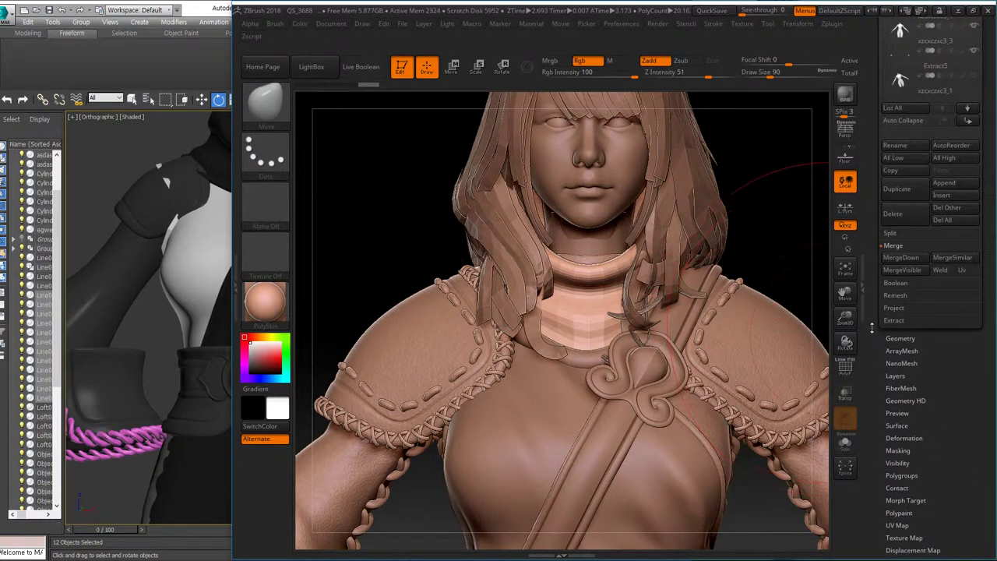
{"action": "left_click", "coordinate": [712, 23]}
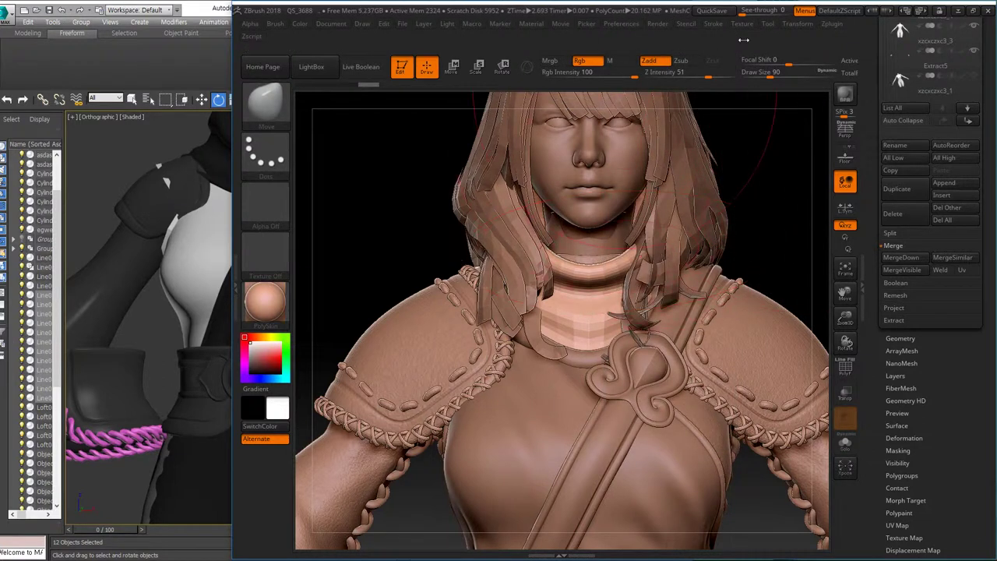
{"action": "left_click", "coordinate": [832, 24]}
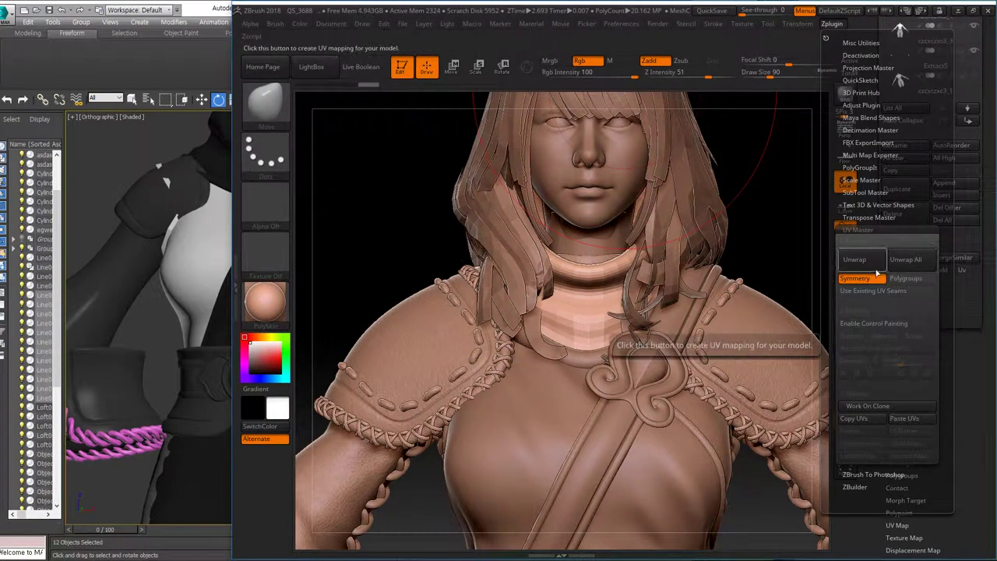
Step: Unwrap the collar's UVs into one island and launch NoiseMaker from Surface > Noise
{"action": "left_click", "coordinate": [867, 261]}
{"action": "left_click", "coordinate": [832, 23]}
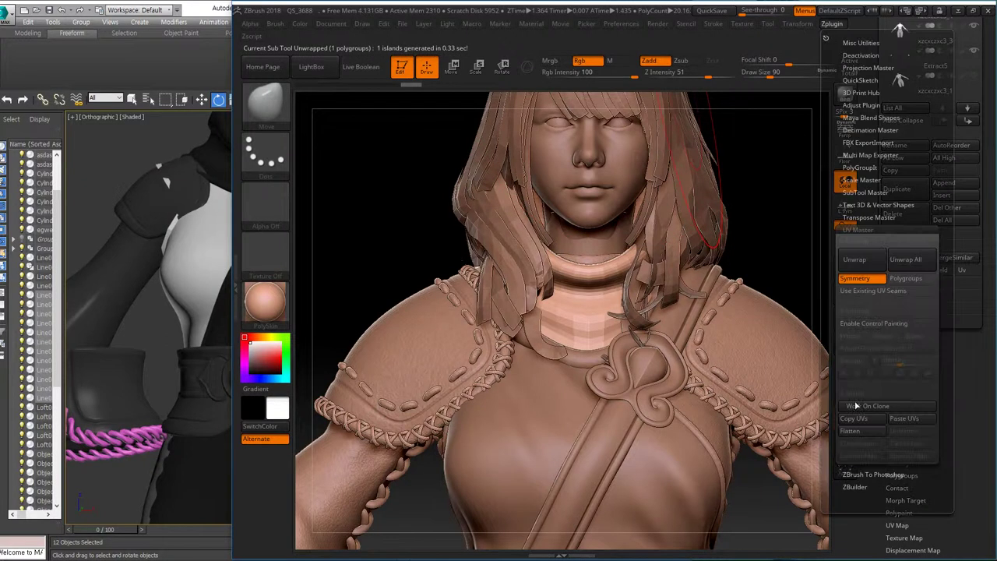
{"action": "left_click", "coordinate": [870, 431]}
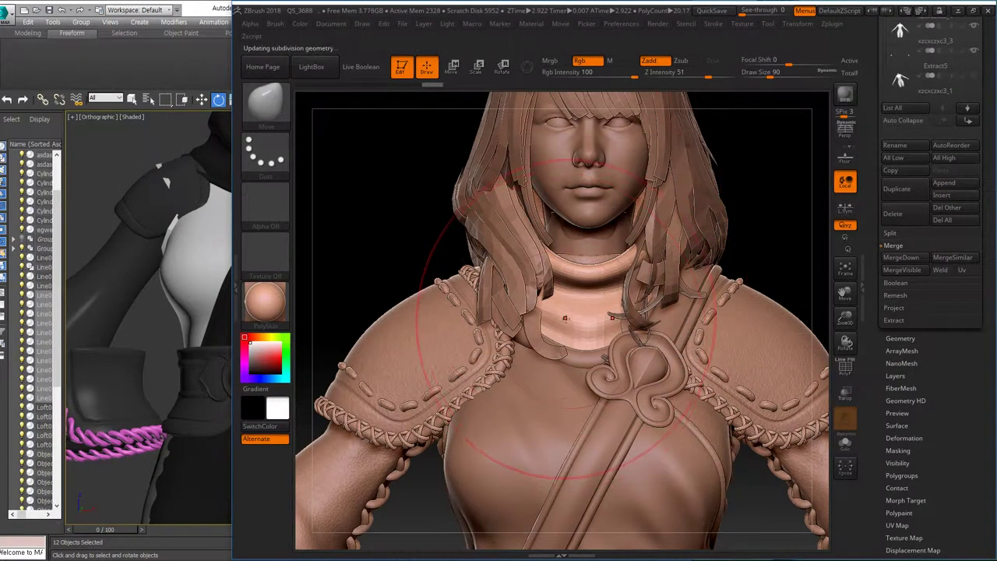
{"action": "left_click", "coordinate": [897, 425]}
{"action": "left_click", "coordinate": [897, 175]}
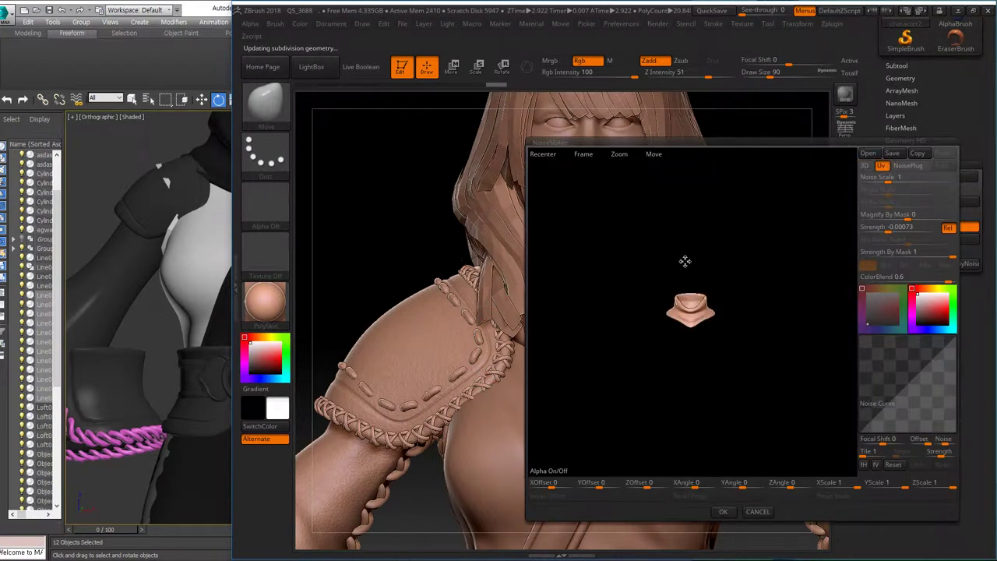